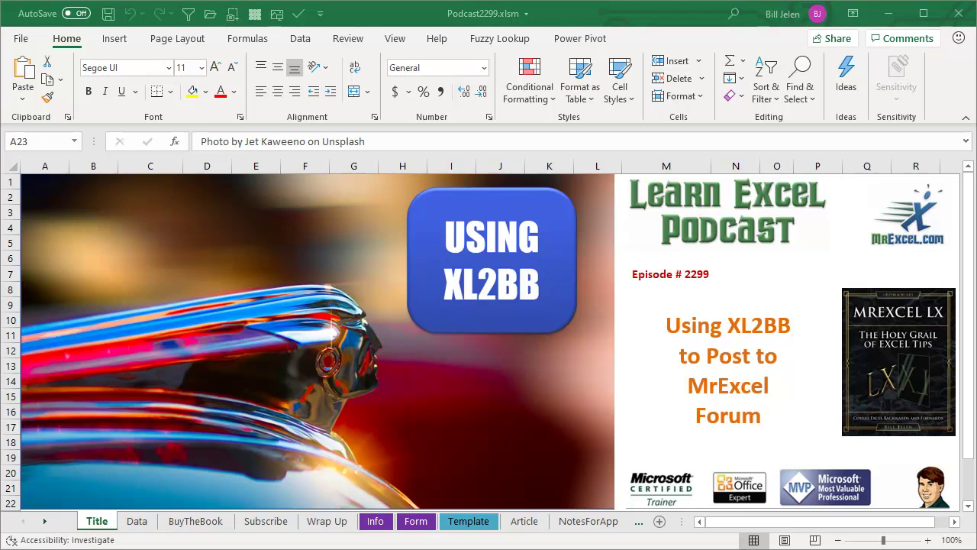
Switch from the Excel workbook to the MrExcel Message Board in Chrome
{"action": "key", "text": "alt+Tab"}
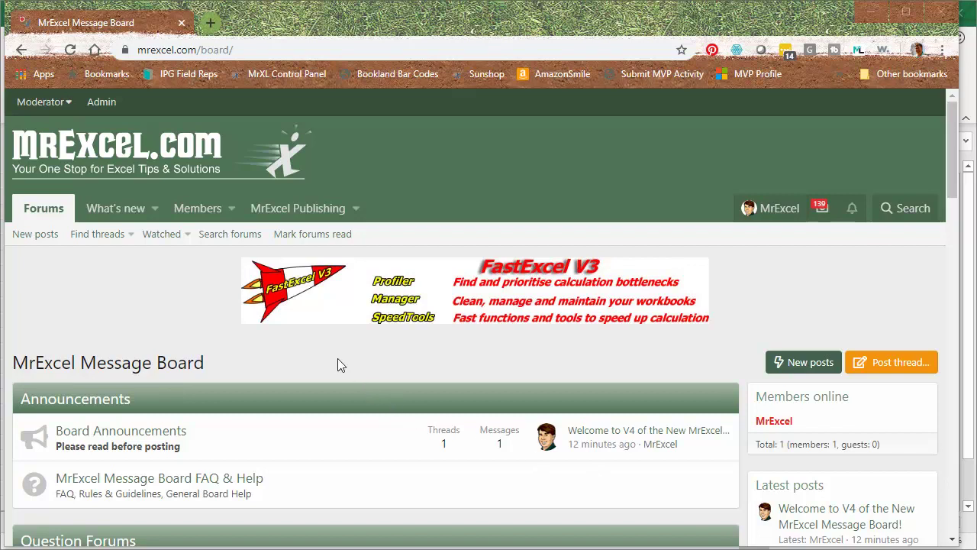
{"action": "scroll", "coordinate": [337, 358], "scroll_direction": "down", "scroll_amount": 2}
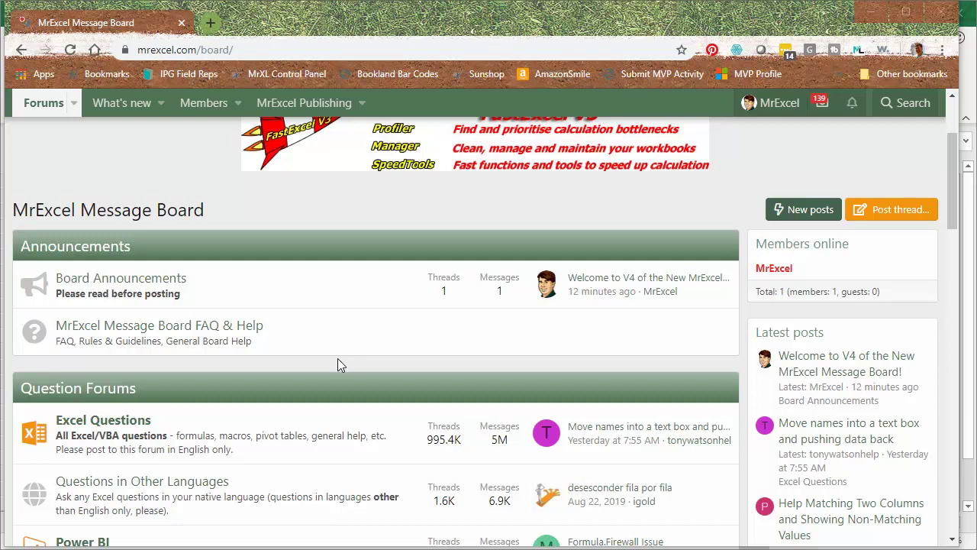
{"action": "scroll", "coordinate": [337, 359], "scroll_direction": "down", "scroll_amount": 2}
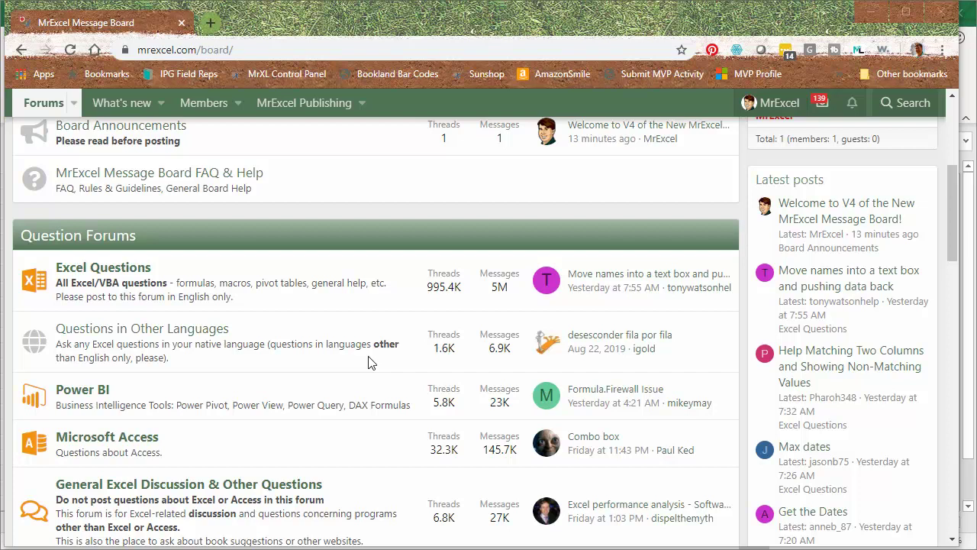
{"action": "scroll", "coordinate": [368, 362], "scroll_direction": "up", "scroll_amount": 1}
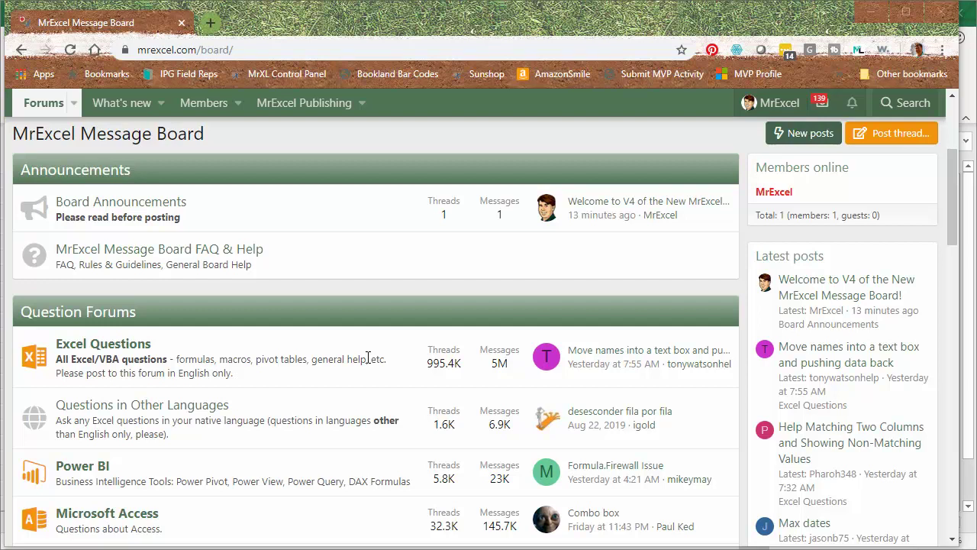
Download xl2bb.xlam from the board's FAQ & Help page for XL2BB - Excel Range to BBCode
{"action": "left_click", "coordinate": [126, 252]}
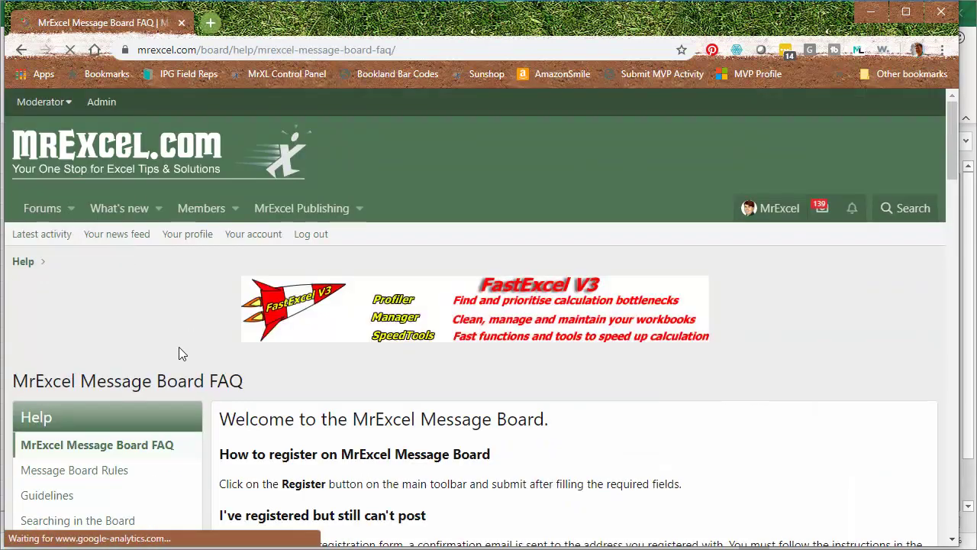
{"action": "scroll", "coordinate": [179, 347], "scroll_direction": "down", "scroll_amount": 2}
{"action": "scroll", "coordinate": [168, 362], "scroll_direction": "down", "scroll_amount": 1}
{"action": "left_click", "coordinate": [76, 371]}
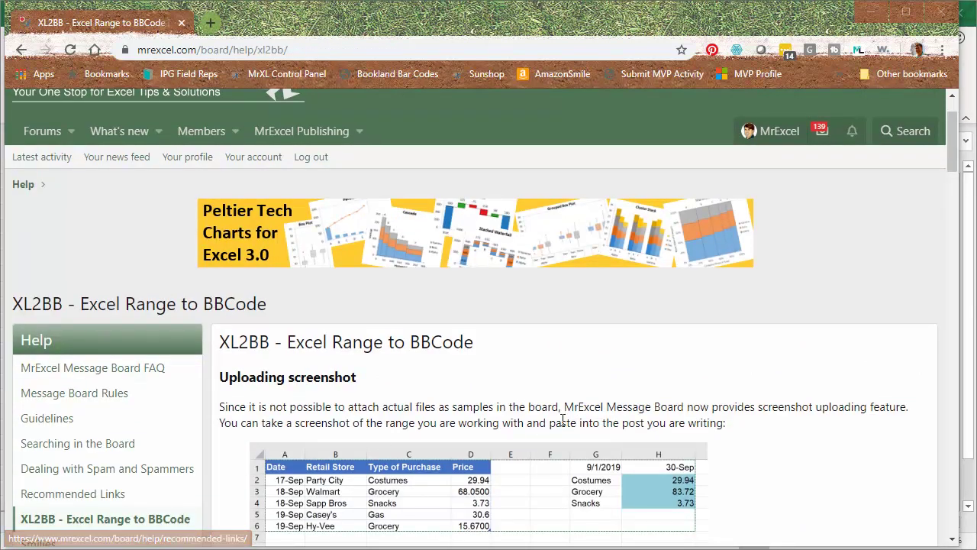
{"action": "scroll", "coordinate": [560, 424], "scroll_direction": "down", "scroll_amount": 6}
{"action": "scroll", "coordinate": [560, 425], "scroll_direction": "down", "scroll_amount": 2}
{"action": "left_click", "coordinate": [333, 435]}
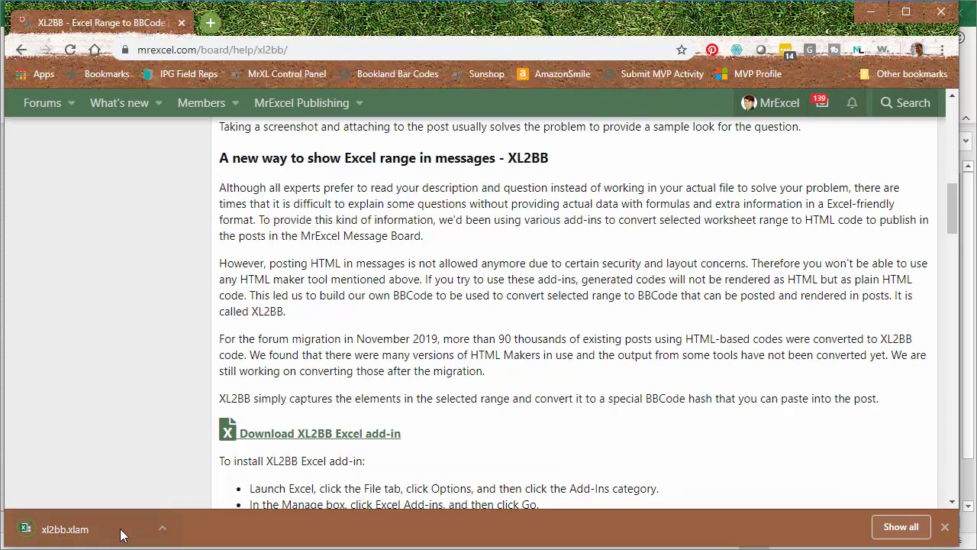
{"action": "scroll", "coordinate": [76, 420], "scroll_direction": "down", "scroll_amount": 2}
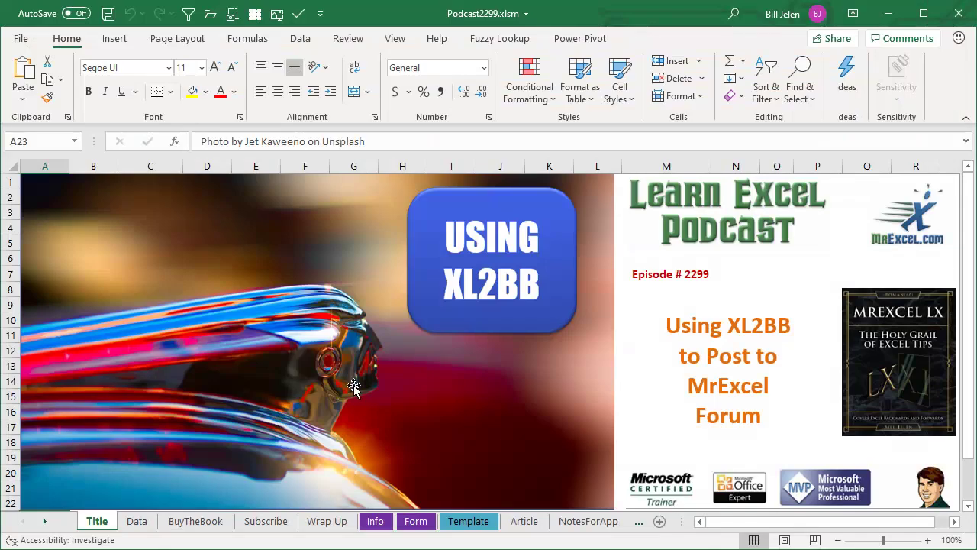
Load Downloads\xl2bb.xlam as an Excel add-in, replacing the existing copy, and enable it
{"action": "key", "text": "alt+t"}
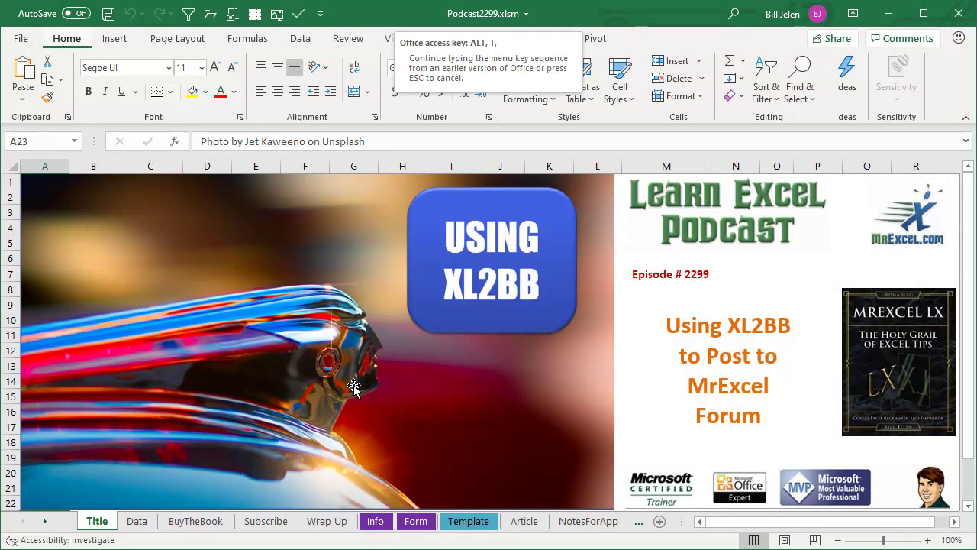
{"action": "key", "text": "i"}
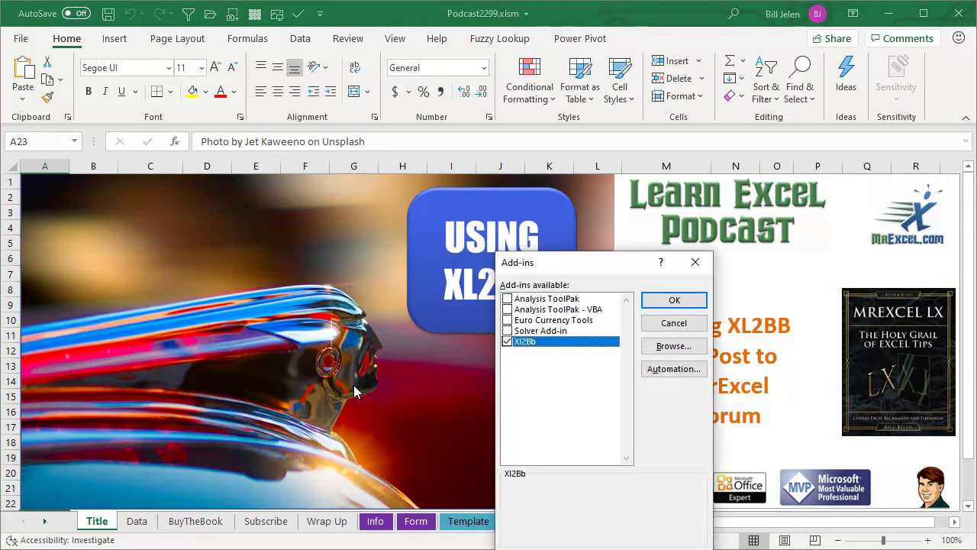
{"action": "left_click", "coordinate": [663, 345]}
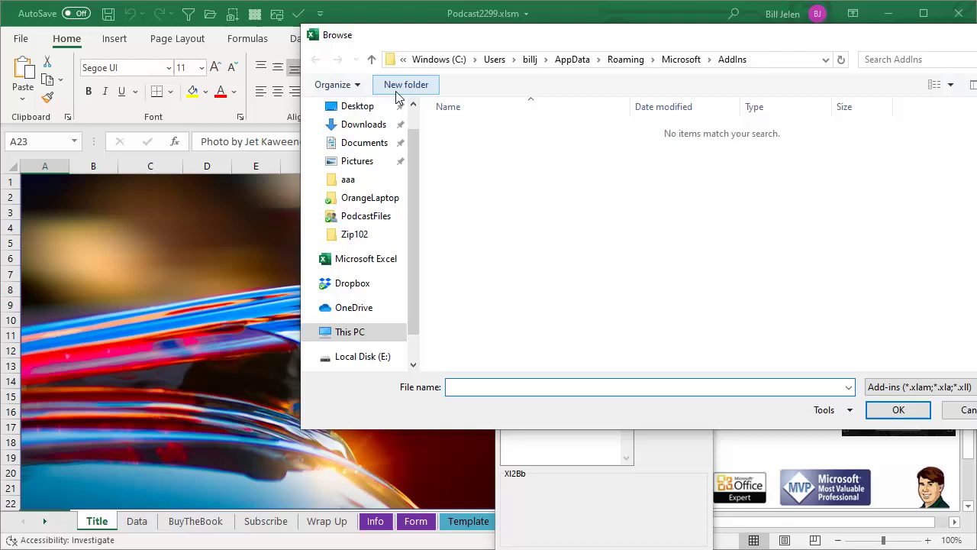
{"action": "left_click", "coordinate": [374, 124]}
{"action": "left_click", "coordinate": [477, 152]}
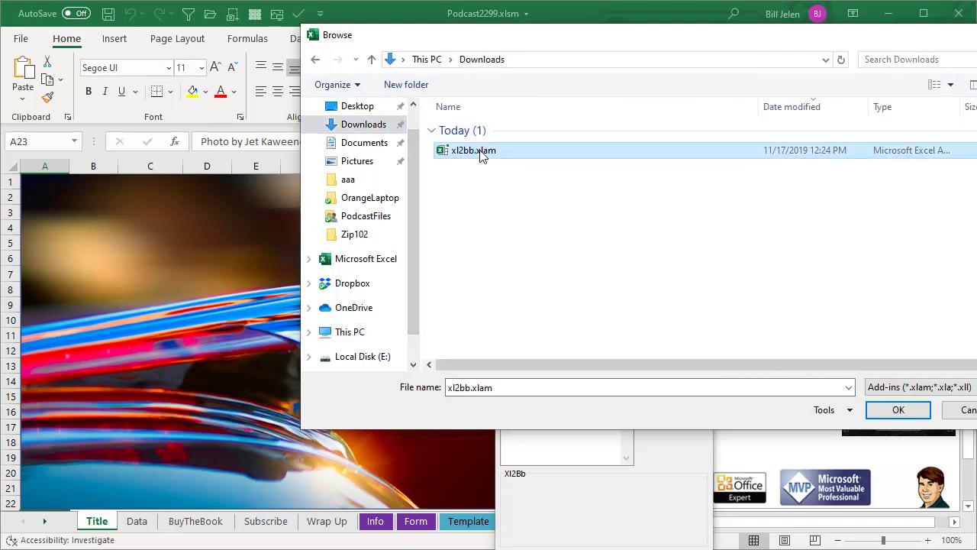
{"action": "left_click", "coordinate": [898, 411]}
{"action": "key", "text": "Return"}
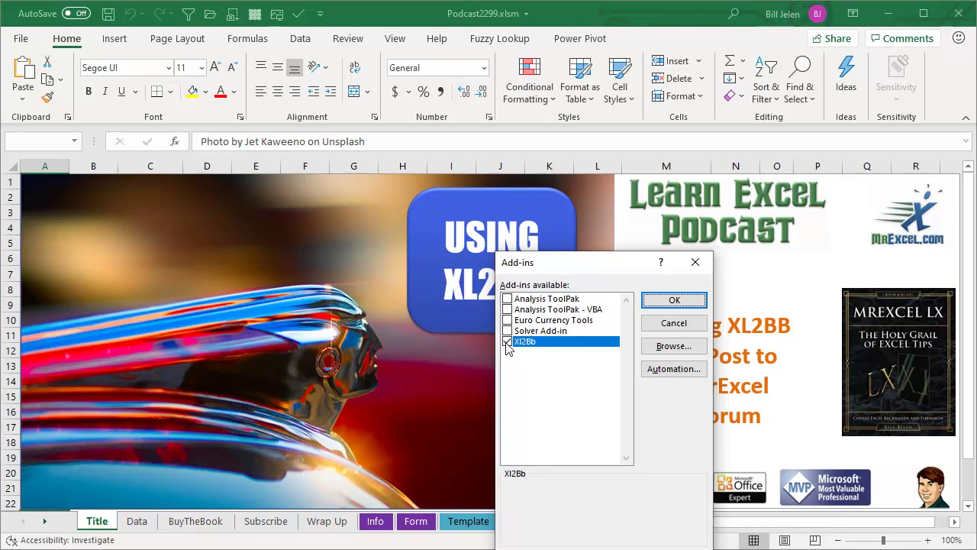
{"action": "left_click", "coordinate": [674, 300]}
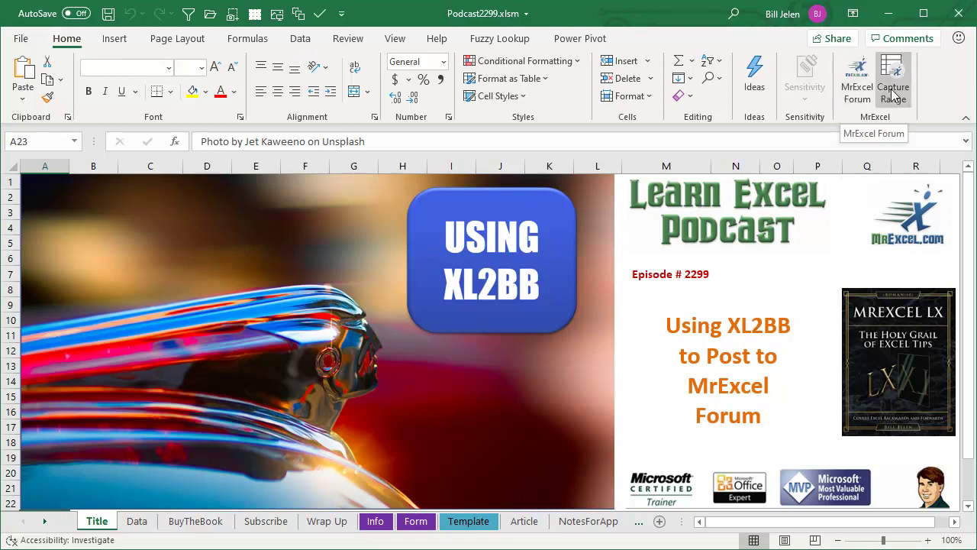
Add XL2BB's Capture Range command from the MrExcel group to the Quick Access Toolbar
{"action": "left_click", "coordinate": [437, 38]}
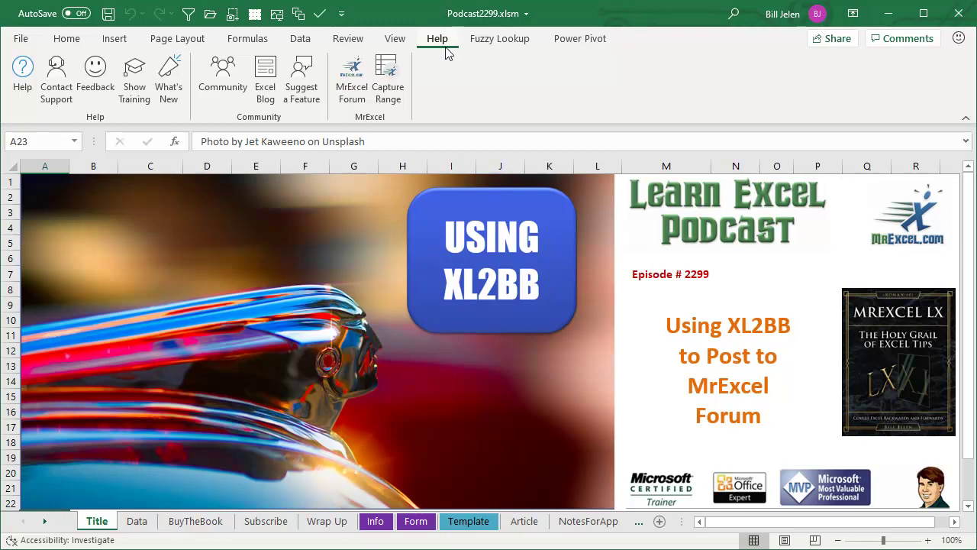
{"action": "left_click", "coordinate": [65, 44]}
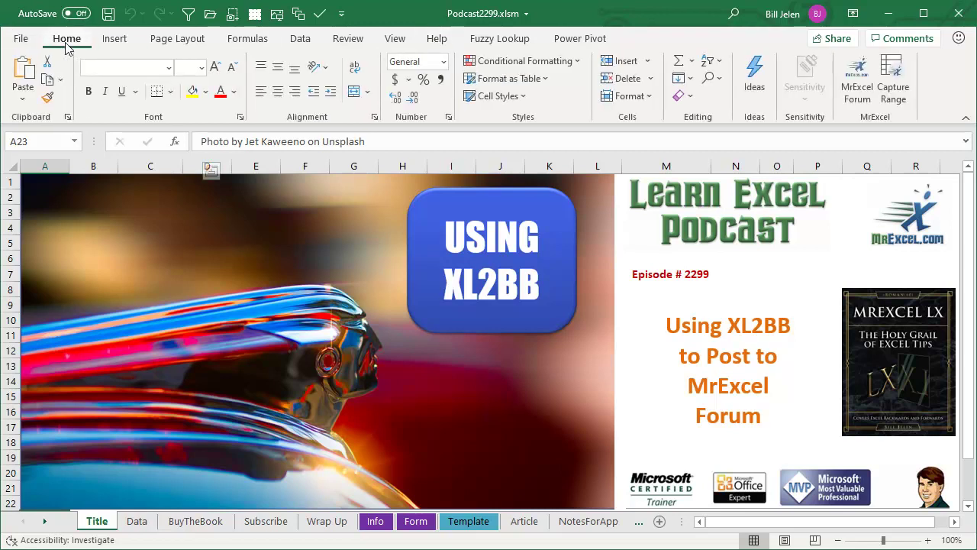
{"action": "right_click", "coordinate": [893, 76]}
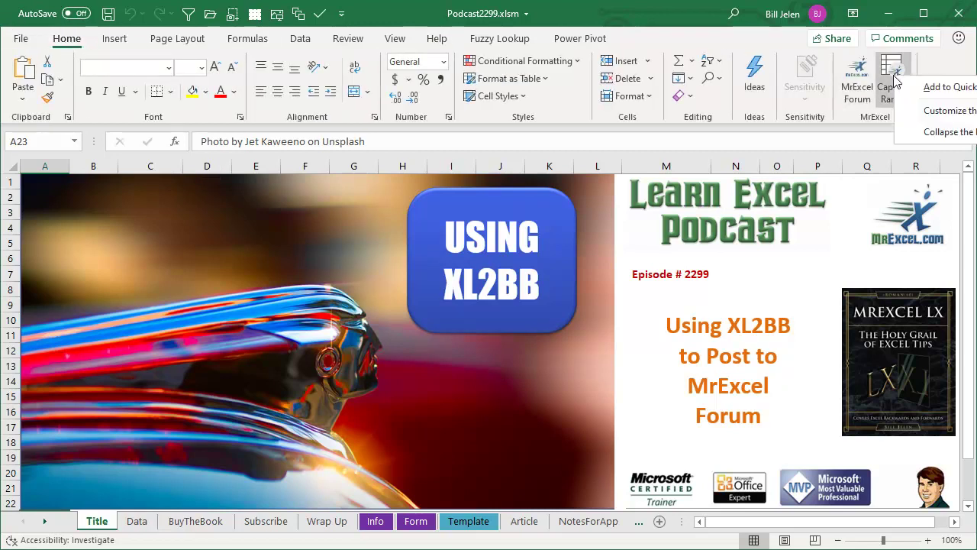
{"action": "left_click", "coordinate": [932, 88]}
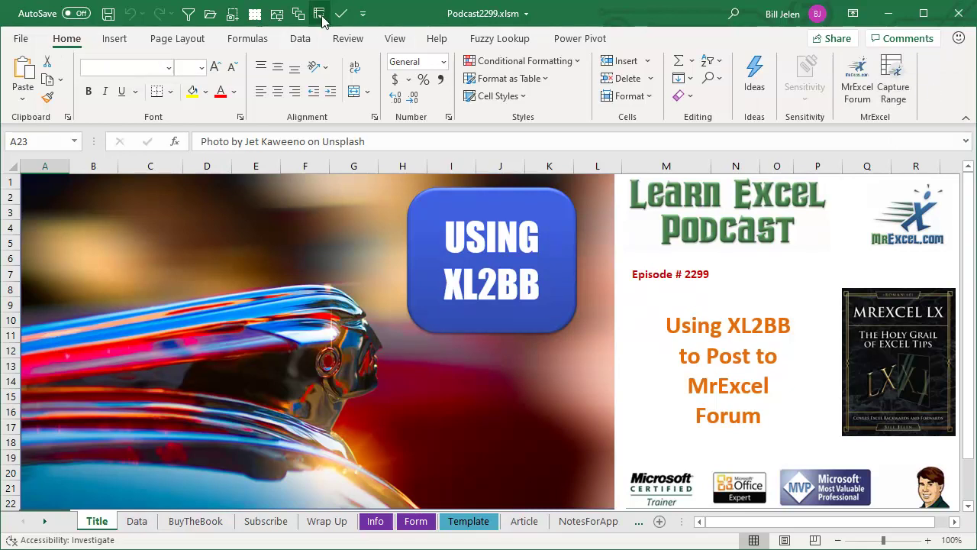
Capture the Data sheet's A1:G10 table with XL2BB, including cell formulas, to the clipboard
{"action": "left_click", "coordinate": [138, 522]}
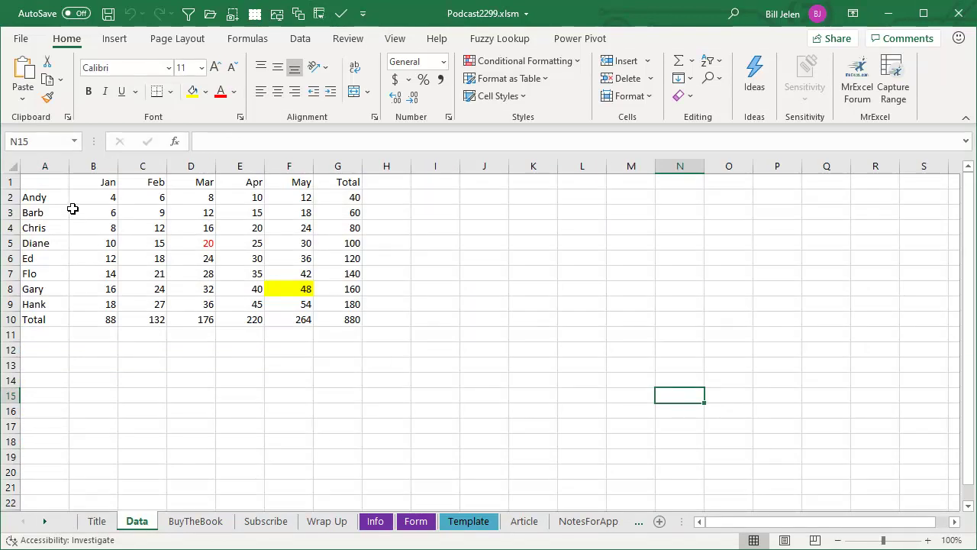
{"action": "left_click_drag", "start_coordinate": [42, 187], "coordinate": [336, 323]}
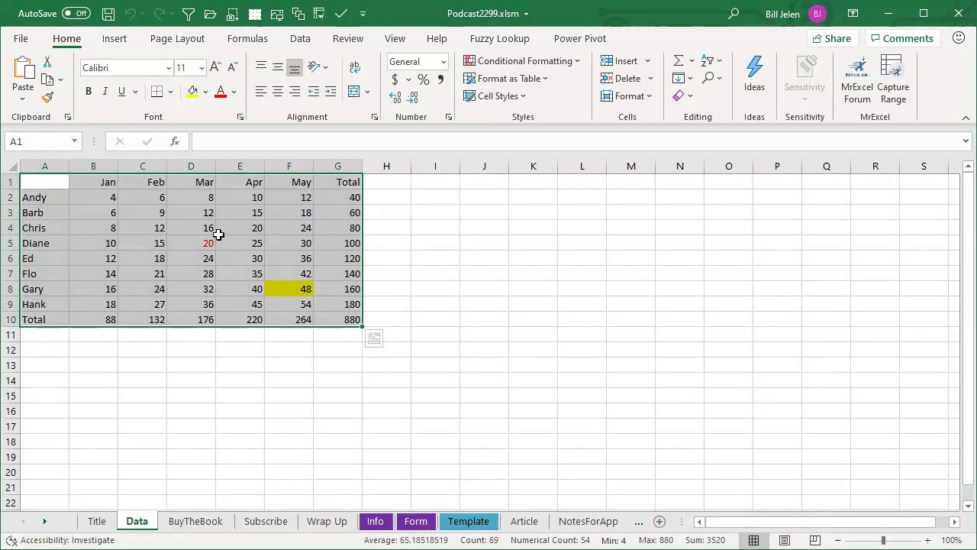
{"action": "left_click", "coordinate": [317, 14]}
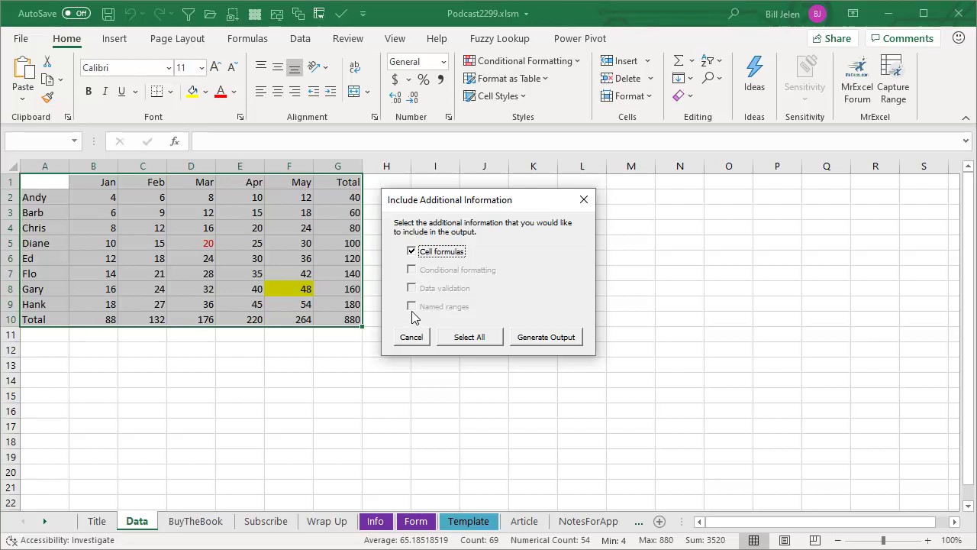
{"action": "left_click", "coordinate": [544, 340]}
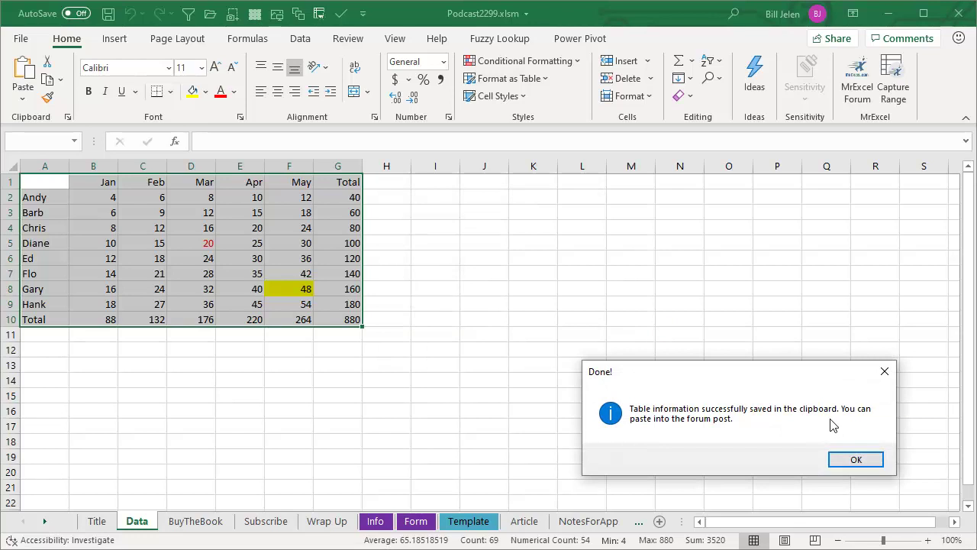
{"action": "left_click", "coordinate": [855, 460]}
Post a Test Here thread titled 'Testing XL2BB' saying the spreadsheet isn't calculating correctly
{"action": "key", "text": "alt+Tab"}
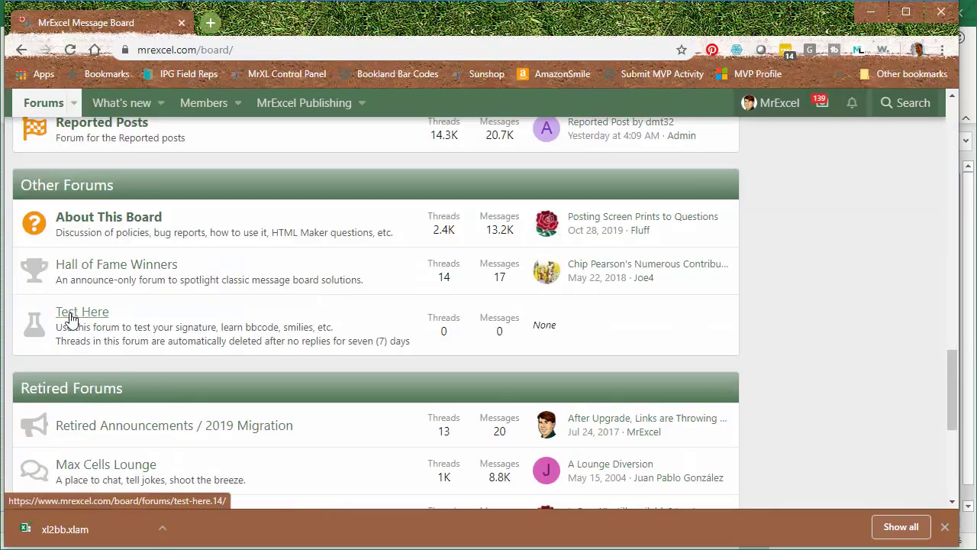
{"action": "left_click", "coordinate": [77, 318]}
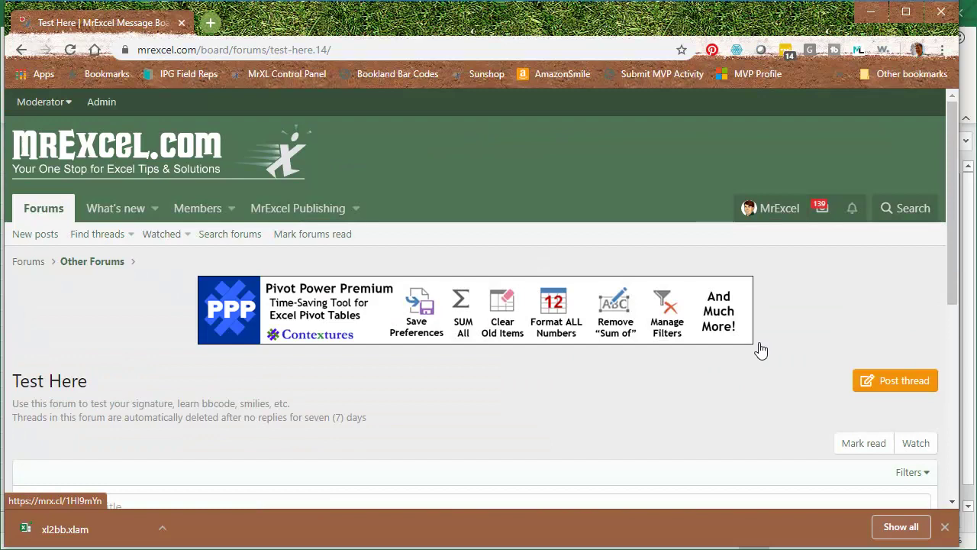
{"action": "left_click", "coordinate": [886, 380]}
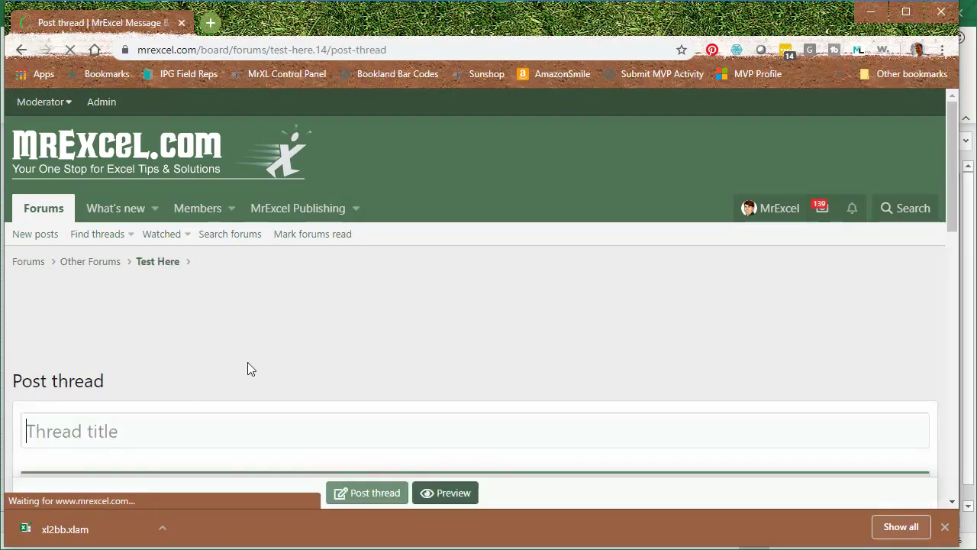
{"action": "type", "text": "Testing XL2BB"}
{"action": "scroll", "coordinate": [412, 243], "scroll_direction": "down", "scroll_amount": 2}
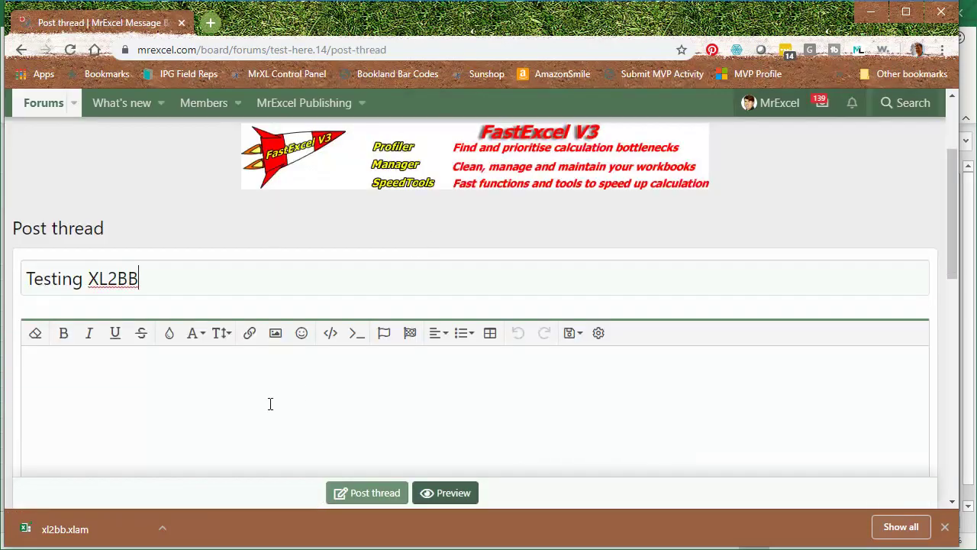
{"action": "left_click", "coordinate": [224, 372]}
{"action": "type", "text": "Hey Everyone.  "}
{"action": "type", "text": "I"}
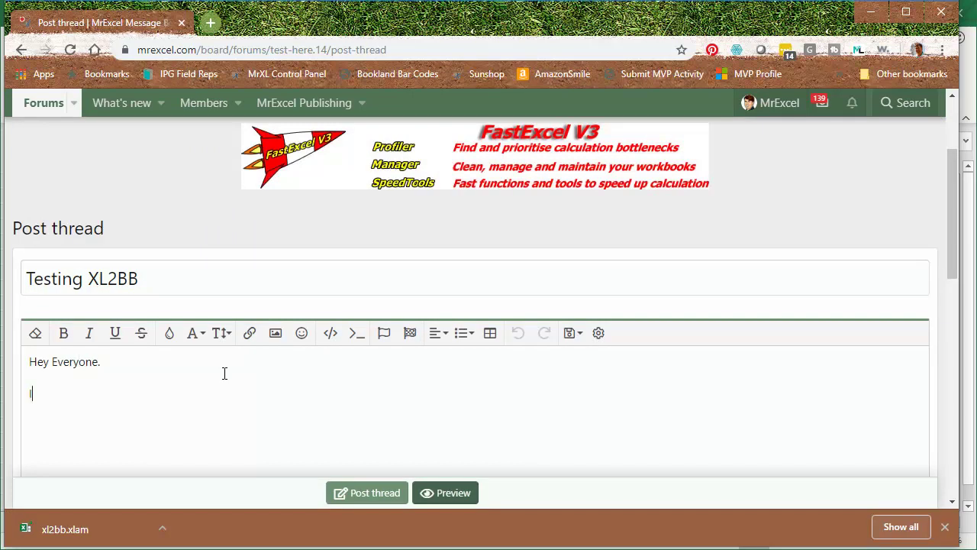
{"action": "type", "text": " have a problem to"}
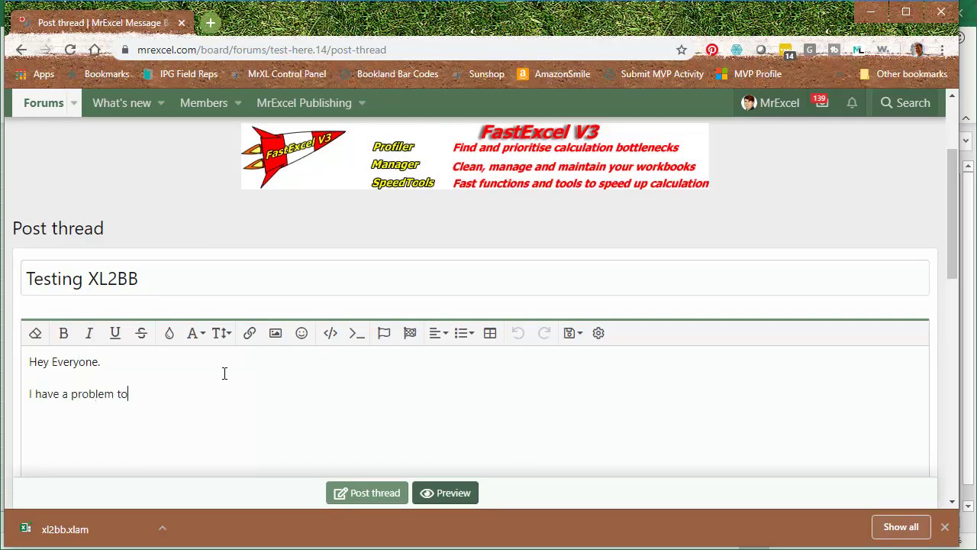
{"action": "type", "text": "day. This spreadsh"}
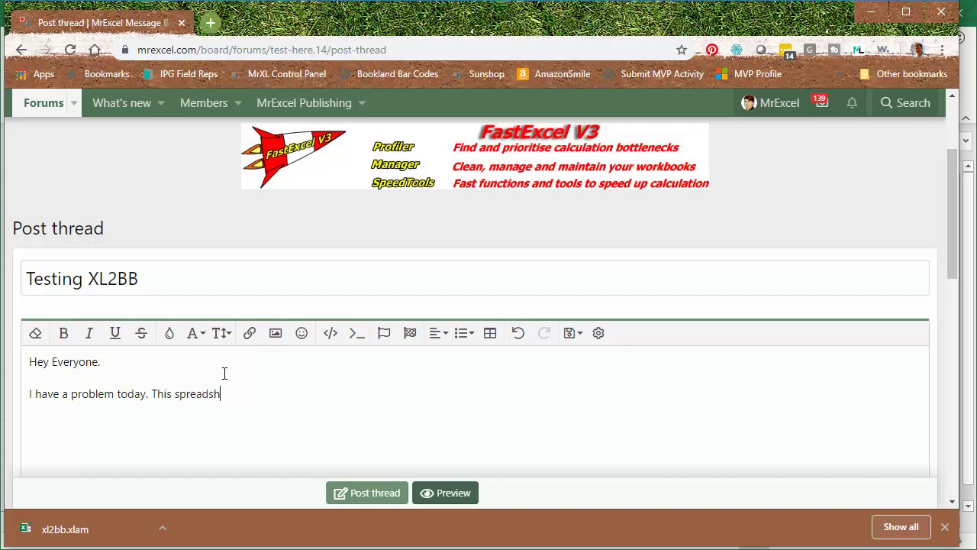
{"action": "type", "text": "eet is not calculating correctly."}
Paste the XL2BB table markup below the problem text, preview it, and post the thread
{"action": "key", "text": "Return"}
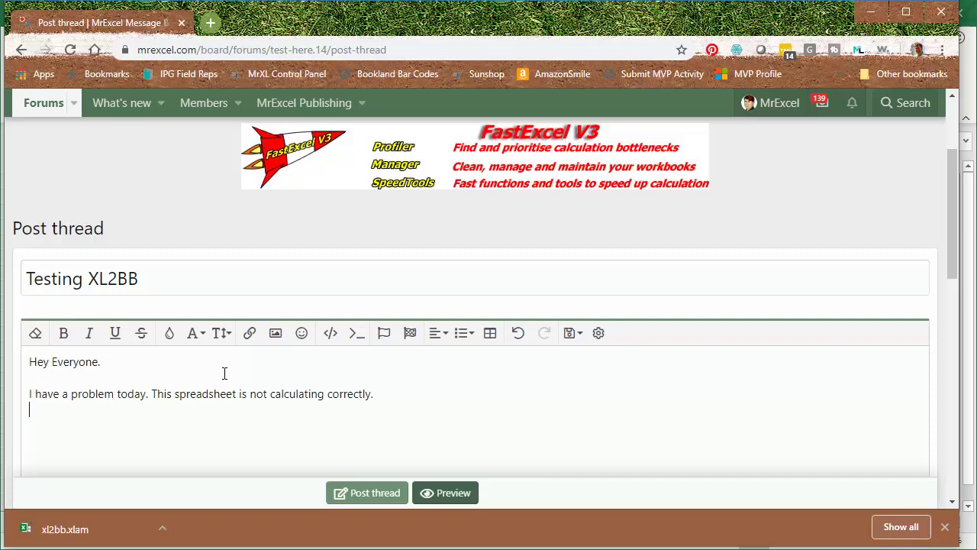
{"action": "scroll", "coordinate": [464, 380], "scroll_direction": "down", "scroll_amount": 1}
{"action": "scroll", "coordinate": [473, 367], "scroll_direction": "down", "scroll_amount": 1}
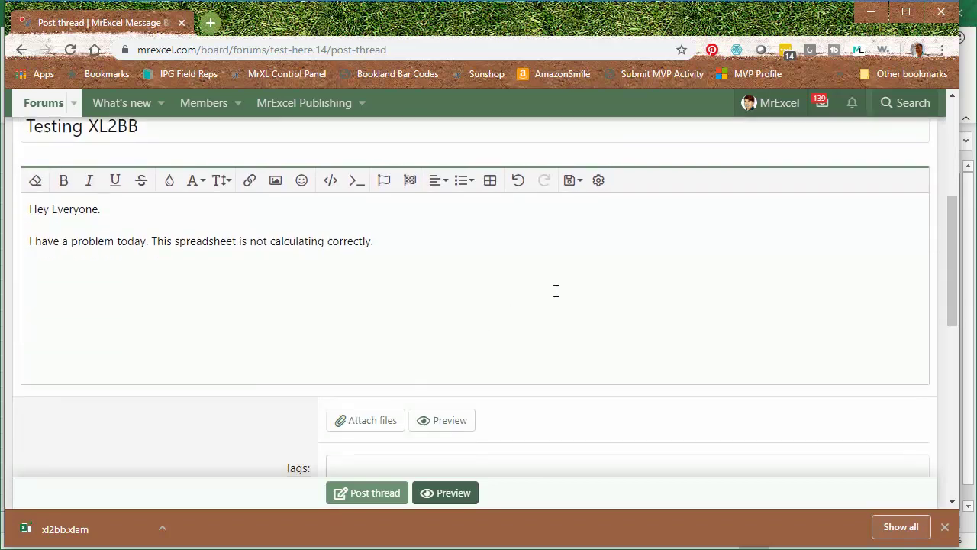
{"action": "key", "text": "ctrl+v"}
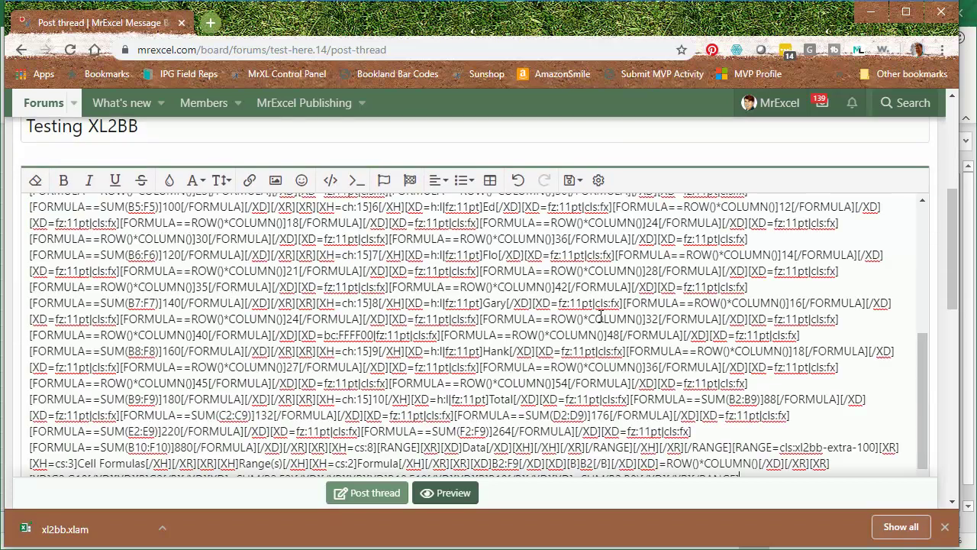
{"action": "left_click", "coordinate": [442, 493]}
{"action": "scroll", "coordinate": [959, 296], "scroll_direction": "down", "scroll_amount": 3}
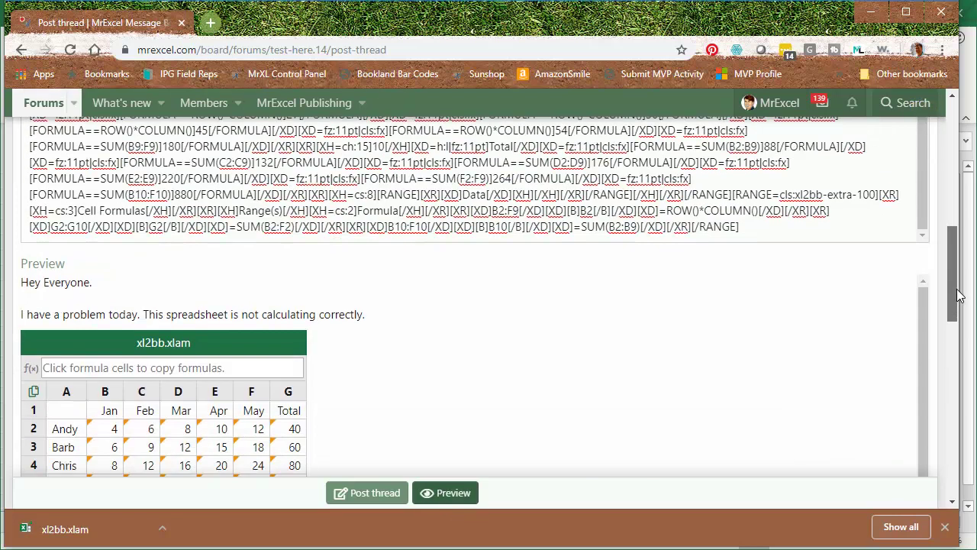
{"action": "left_click_drag", "start_coordinate": [957, 292], "coordinate": [958, 316]}
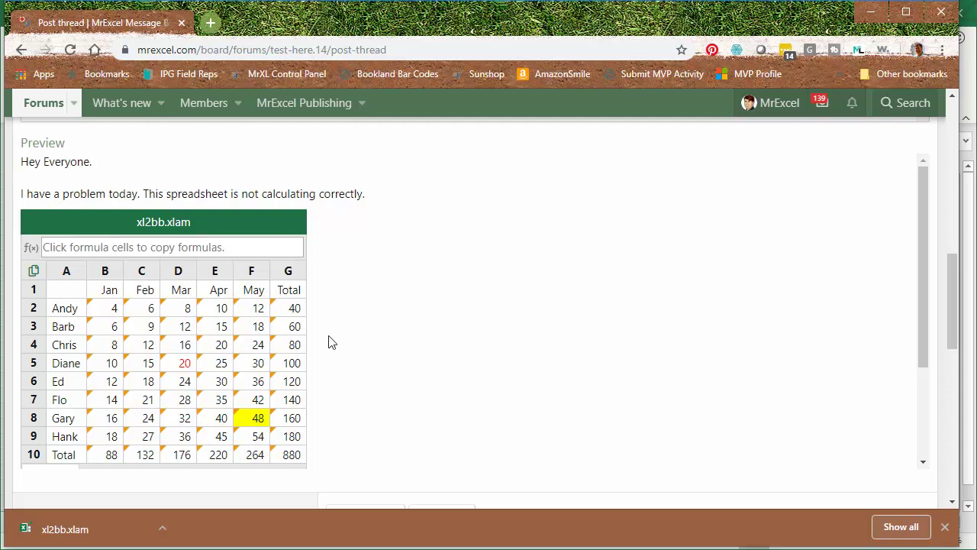
{"action": "scroll", "coordinate": [645, 413], "scroll_direction": "down", "scroll_amount": 4}
{"action": "left_click", "coordinate": [645, 405]}
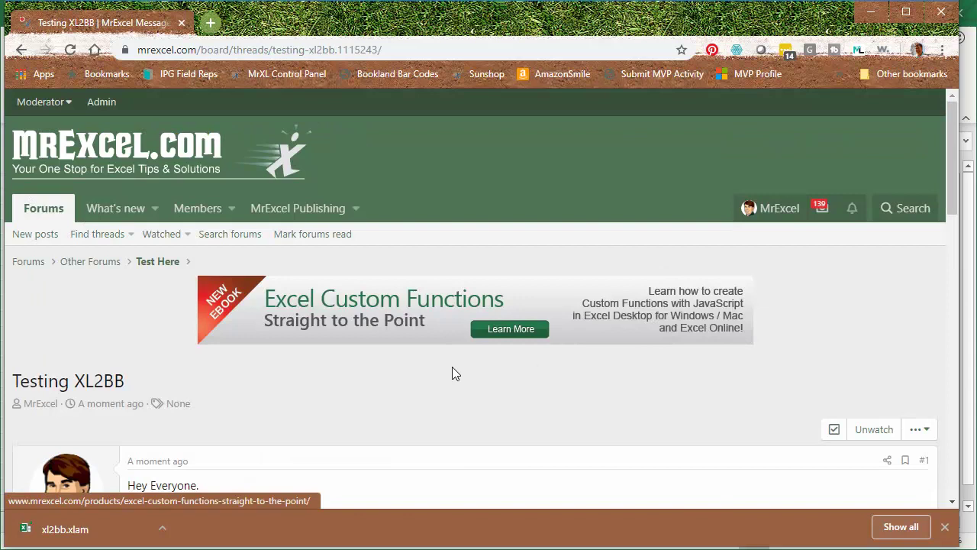
{"action": "scroll", "coordinate": [452, 372], "scroll_direction": "down", "scroll_amount": 2}
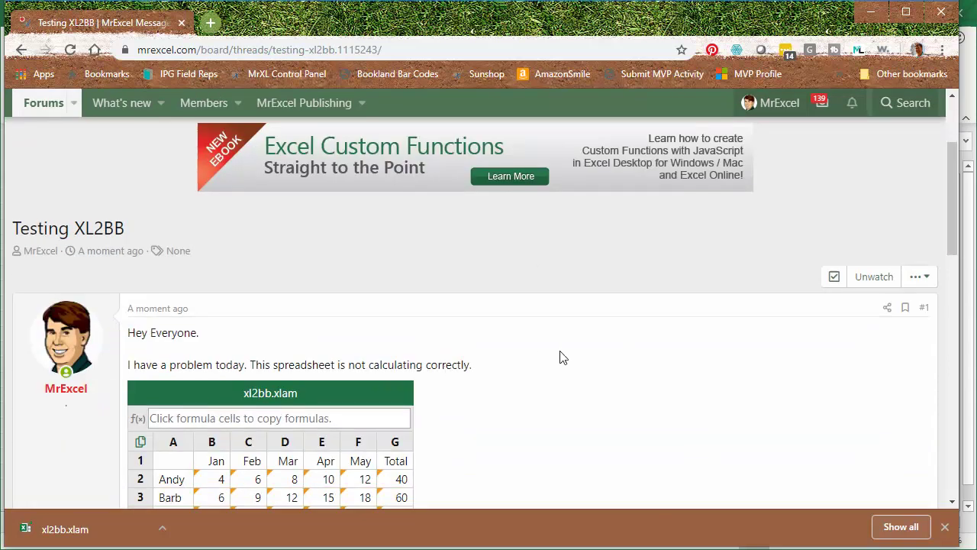
{"action": "scroll", "coordinate": [568, 320], "scroll_direction": "down", "scroll_amount": 2}
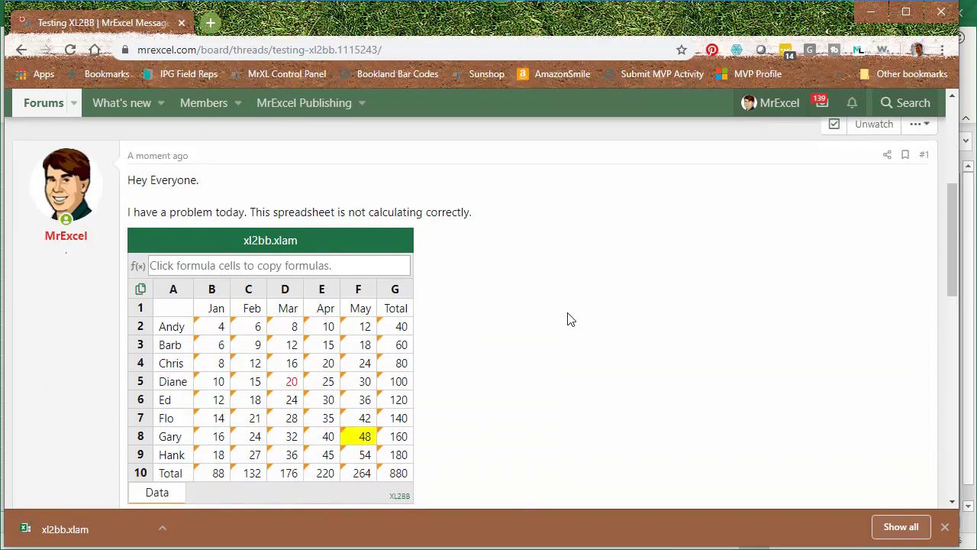
{"action": "scroll", "coordinate": [569, 320], "scroll_direction": "down", "scroll_amount": 1}
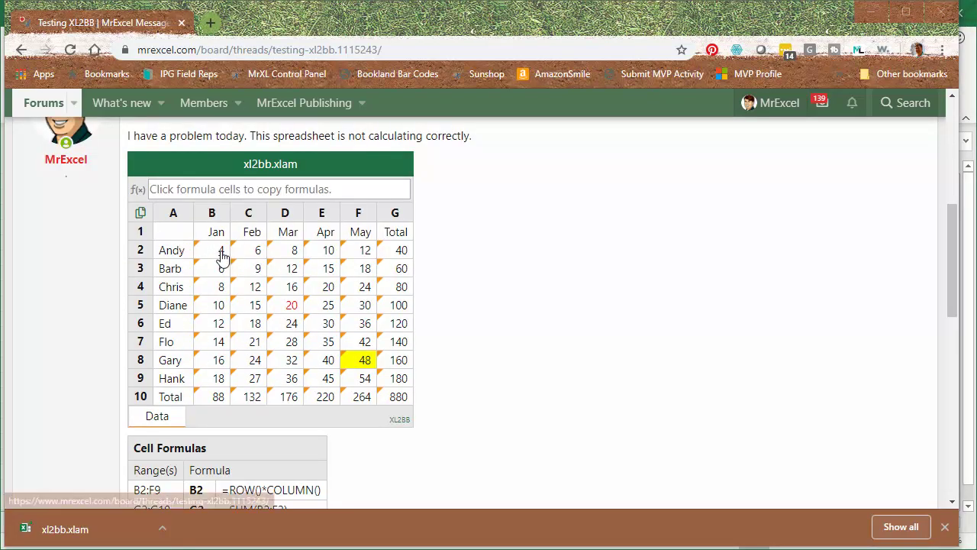
{"action": "mouse_move", "coordinate": [222, 256]}
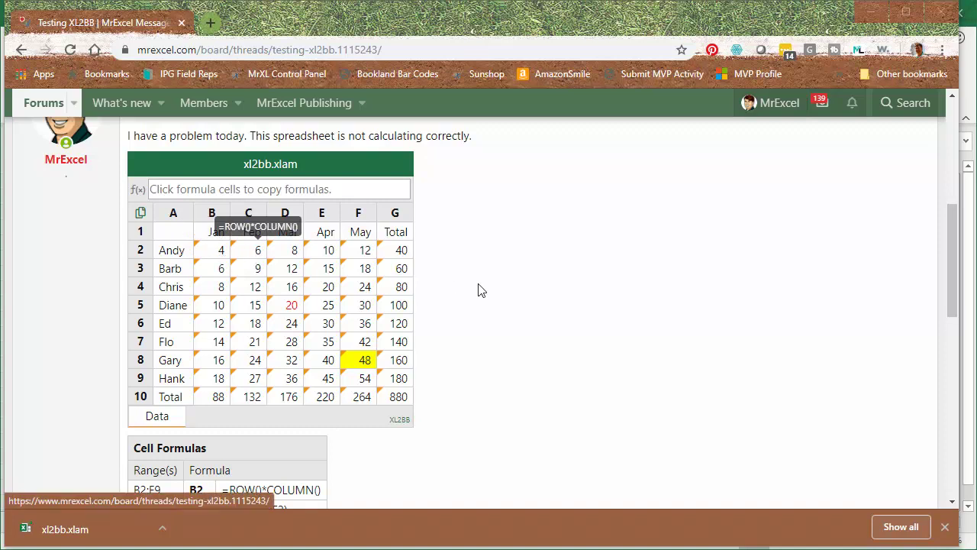
{"action": "scroll", "coordinate": [481, 290], "scroll_direction": "down", "scroll_amount": 1}
{"action": "scroll", "coordinate": [482, 289], "scroll_direction": "down", "scroll_amount": 2}
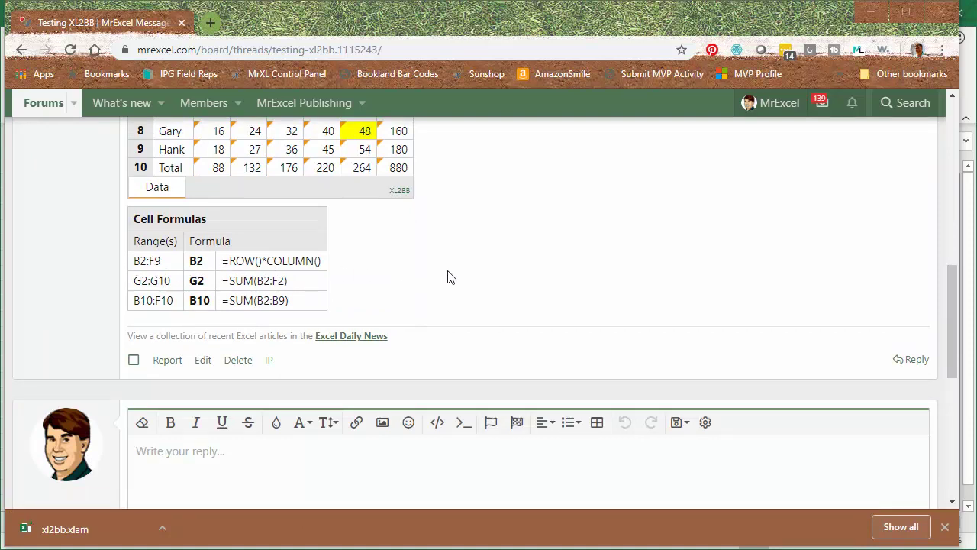
{"action": "scroll", "coordinate": [447, 277], "scroll_direction": "up", "scroll_amount": 2}
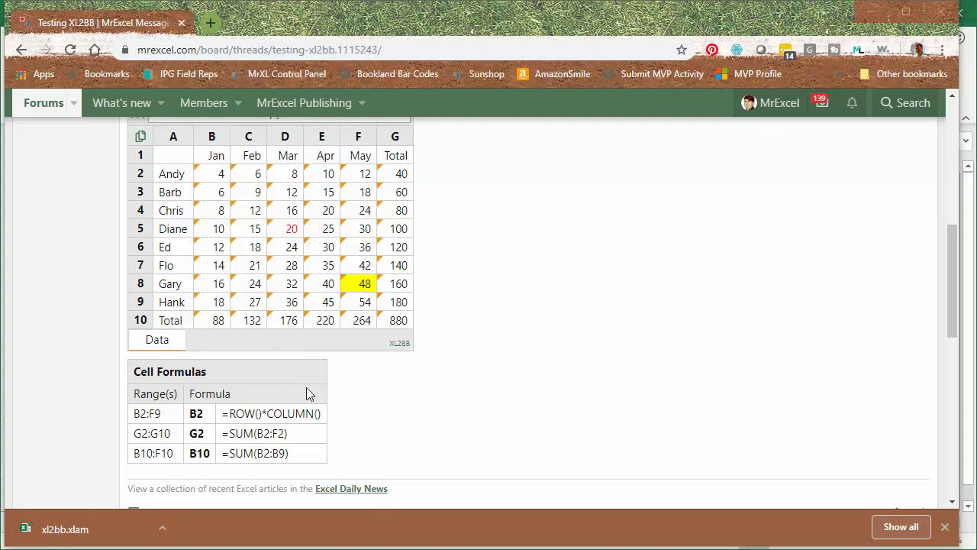
{"action": "scroll", "coordinate": [465, 400], "scroll_direction": "up", "scroll_amount": 2}
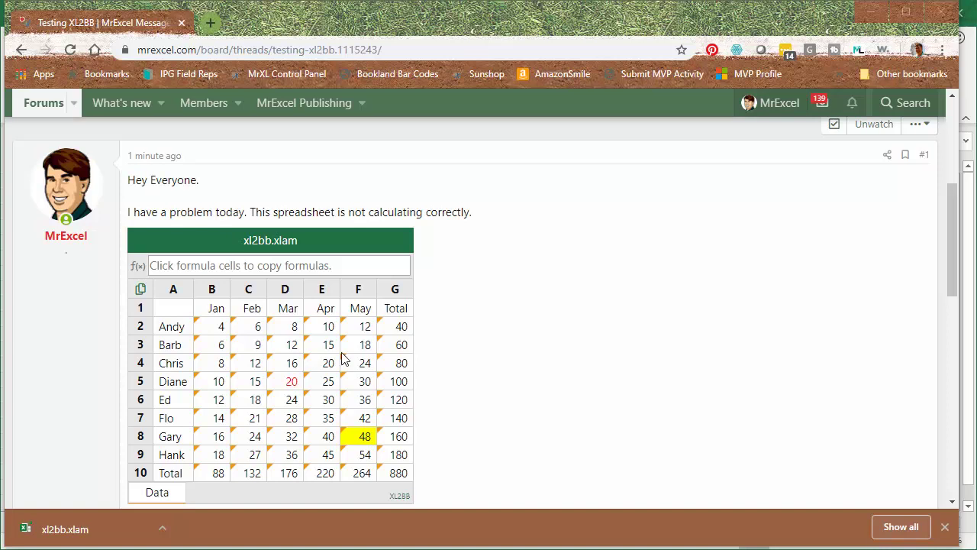
Copy the forum's sales table and paste it into a new blank workbook
{"action": "left_click", "coordinate": [141, 290]}
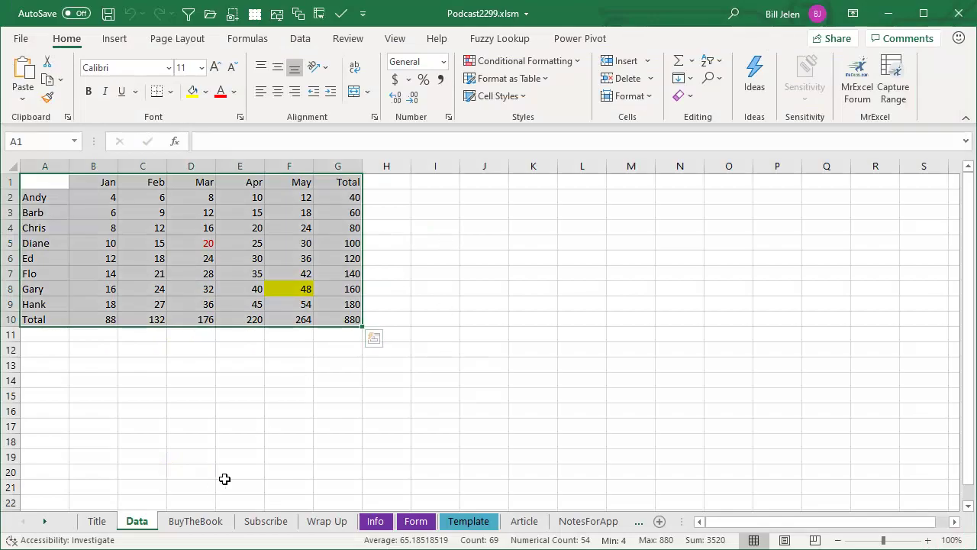
{"action": "key", "text": "ctrl+n"}
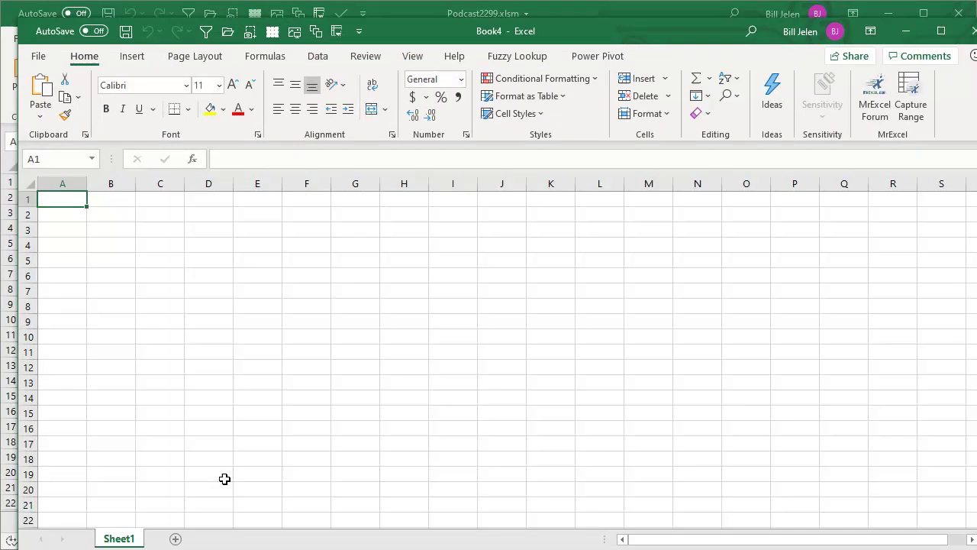
{"action": "key", "text": "ctrl+v"}
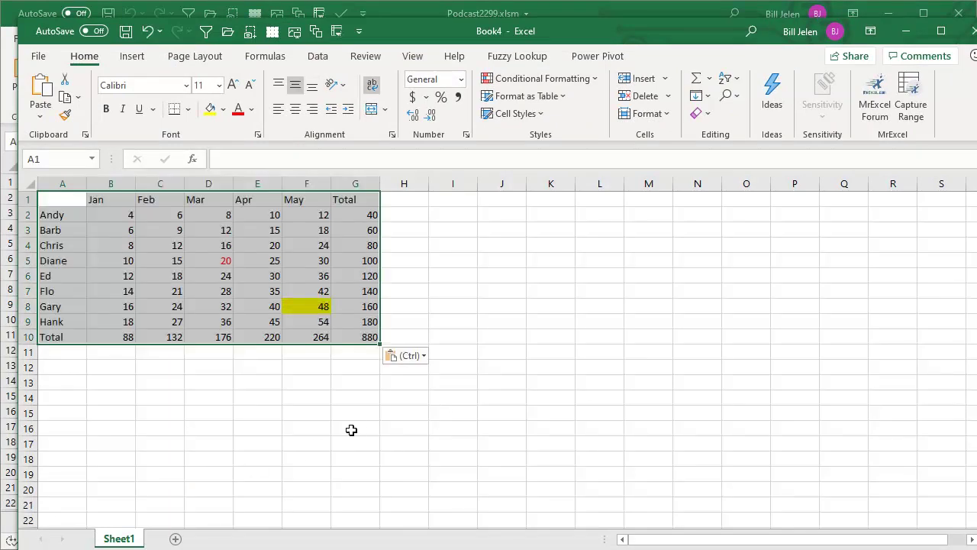
Check the SUM formulas in G2, G4 and G7, then minimize Book4
{"action": "left_click", "coordinate": [359, 215]}
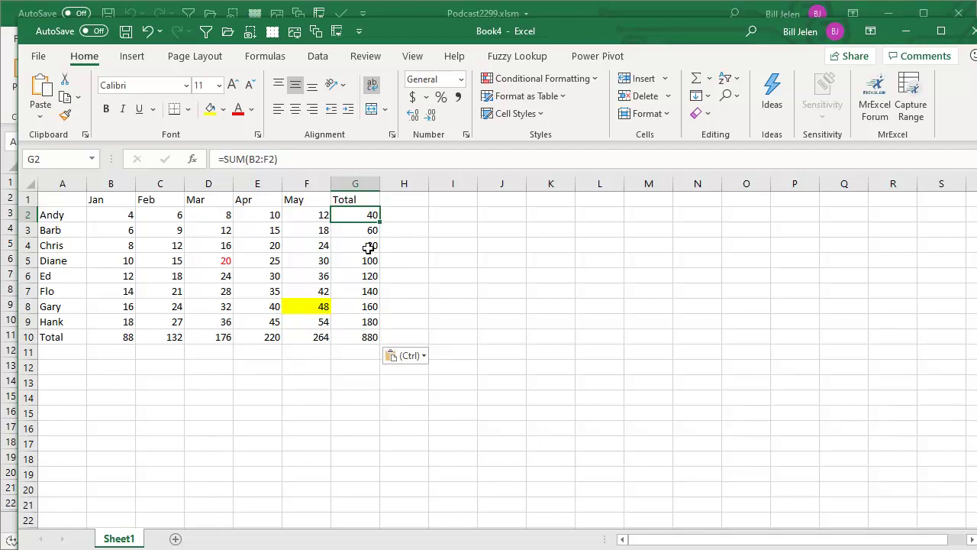
{"action": "left_click", "coordinate": [368, 246]}
{"action": "left_click", "coordinate": [365, 289]}
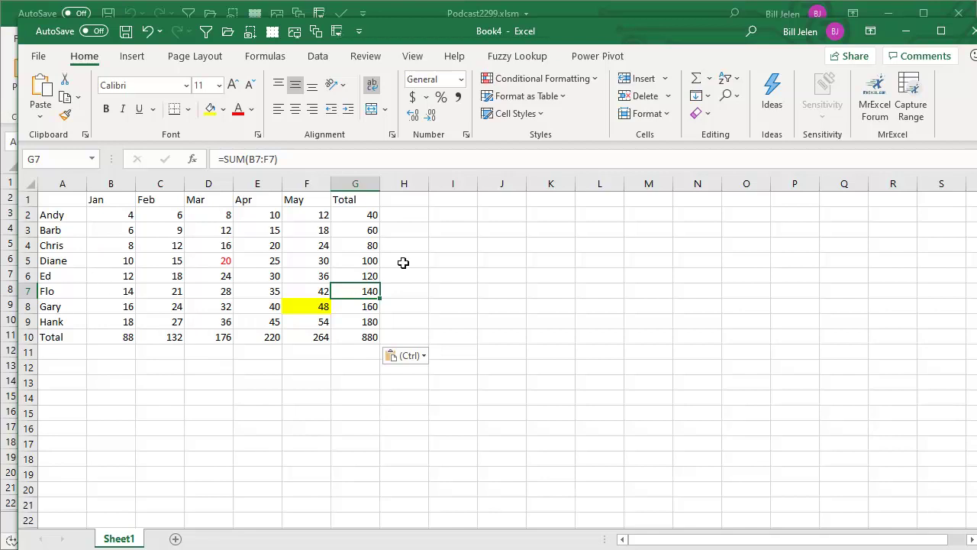
{"action": "left_click", "coordinate": [905, 30]}
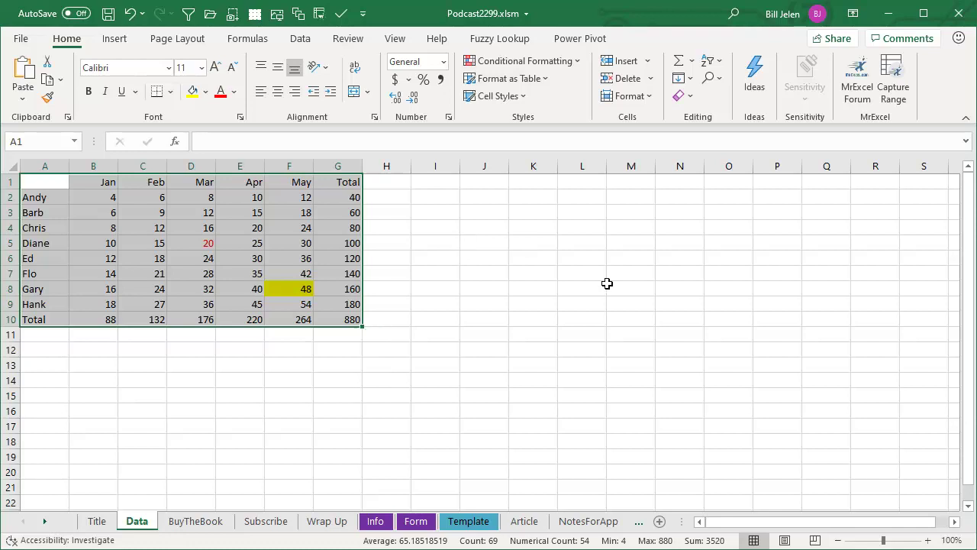
Launch Snipping Tool and snip the sales table area A1:G11 from the Excel sheet
{"action": "left_click", "coordinate": [653, 331]}
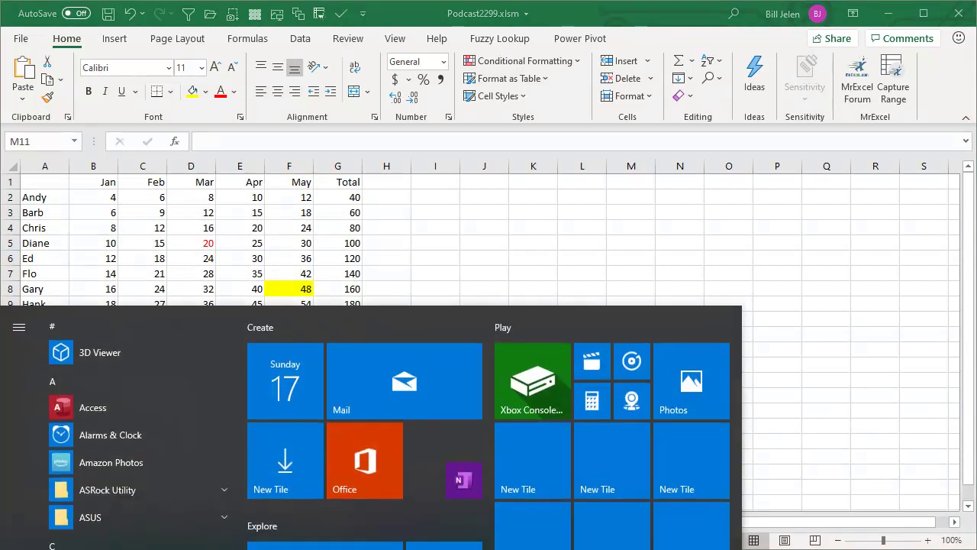
{"action": "type", "text": "snip"}
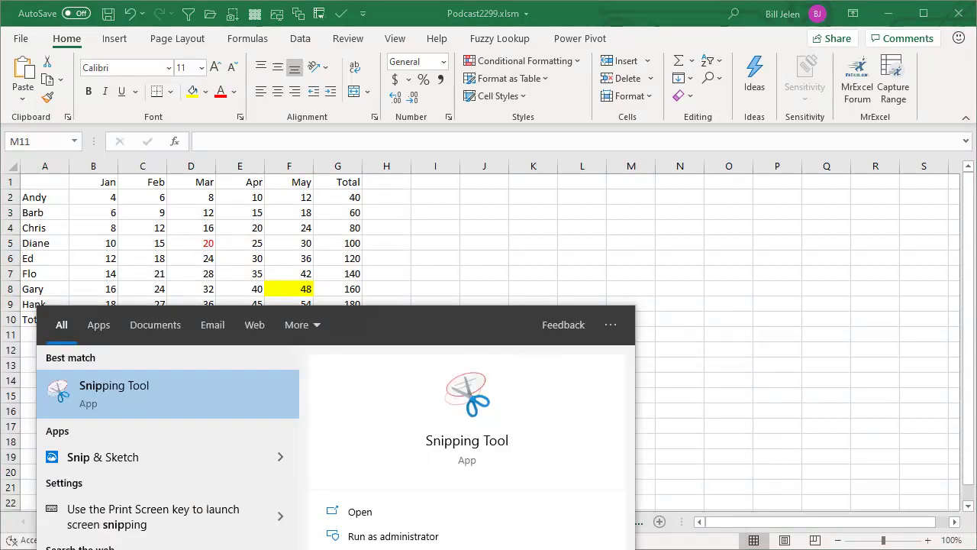
{"action": "left_click", "coordinate": [82, 390]}
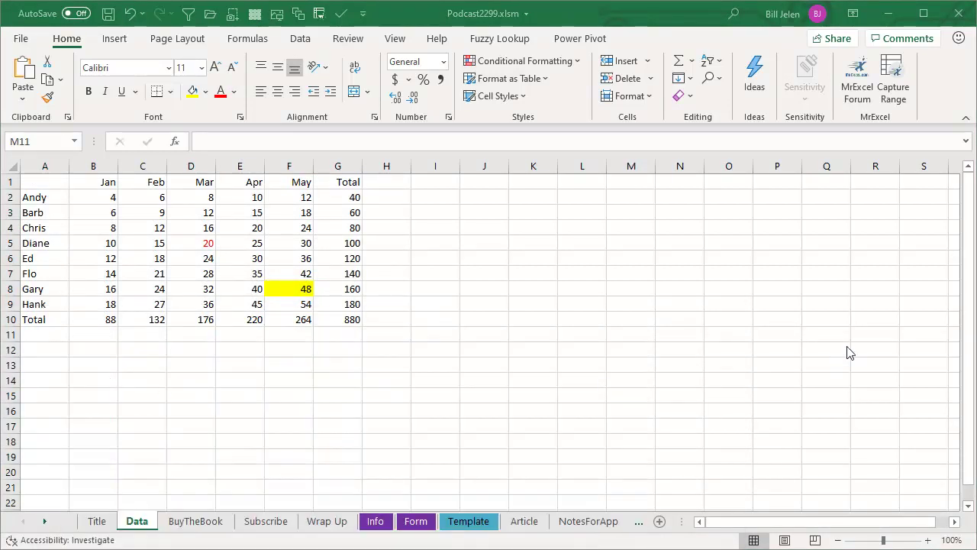
{"action": "left_click_drag", "start_coordinate": [570, 165], "coordinate": [619, 95]}
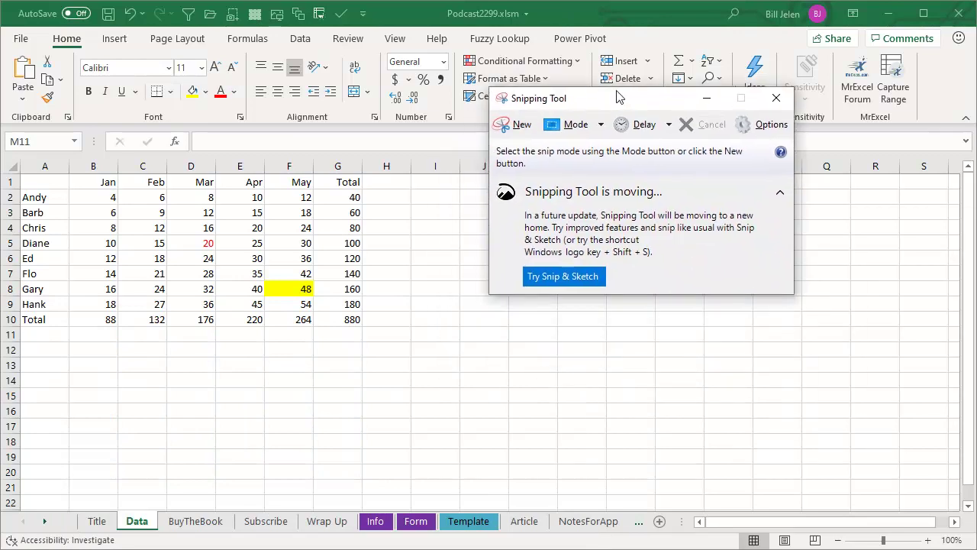
{"action": "left_click", "coordinate": [526, 125]}
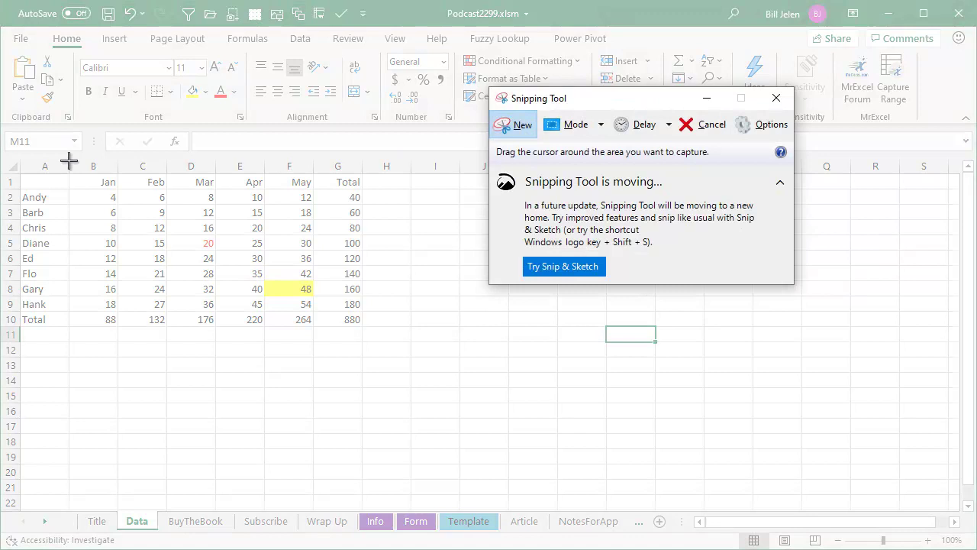
{"action": "left_click_drag", "start_coordinate": [3, 154], "coordinate": [375, 348]}
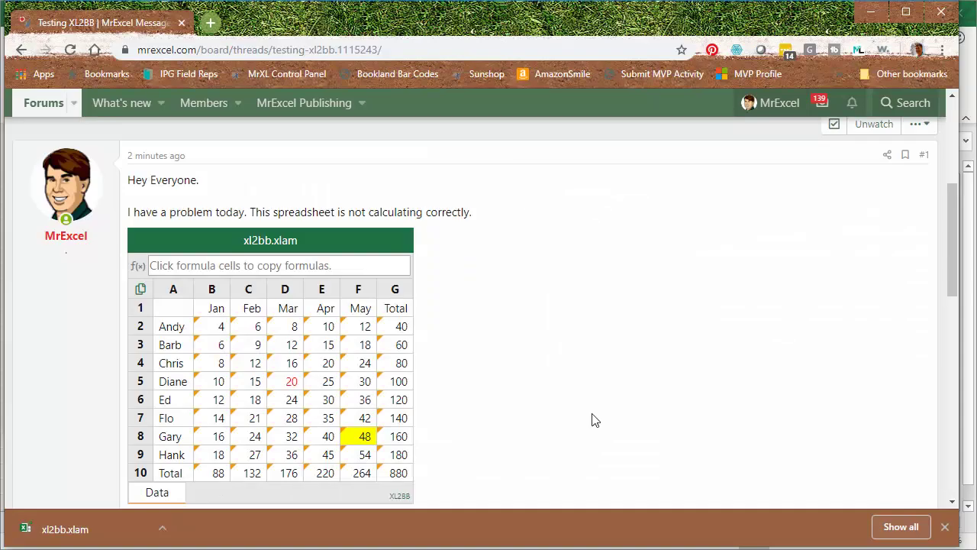
Reply 'This is an example of a pasted picture, not created using XL2BB' with the pasted snip
{"action": "scroll", "coordinate": [611, 329], "scroll_direction": "down", "scroll_amount": 6}
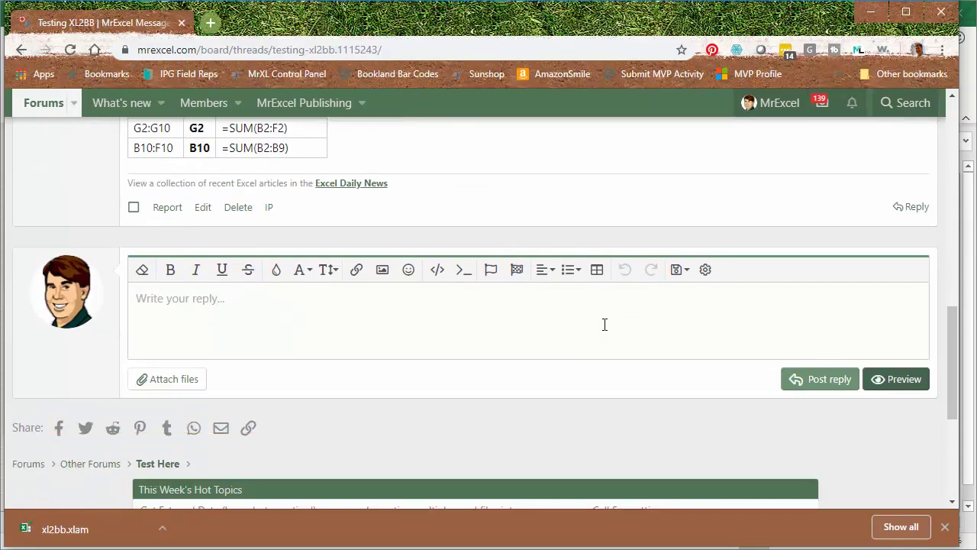
{"action": "left_click", "coordinate": [213, 296]}
{"action": "type", "text": "This is an exampl"}
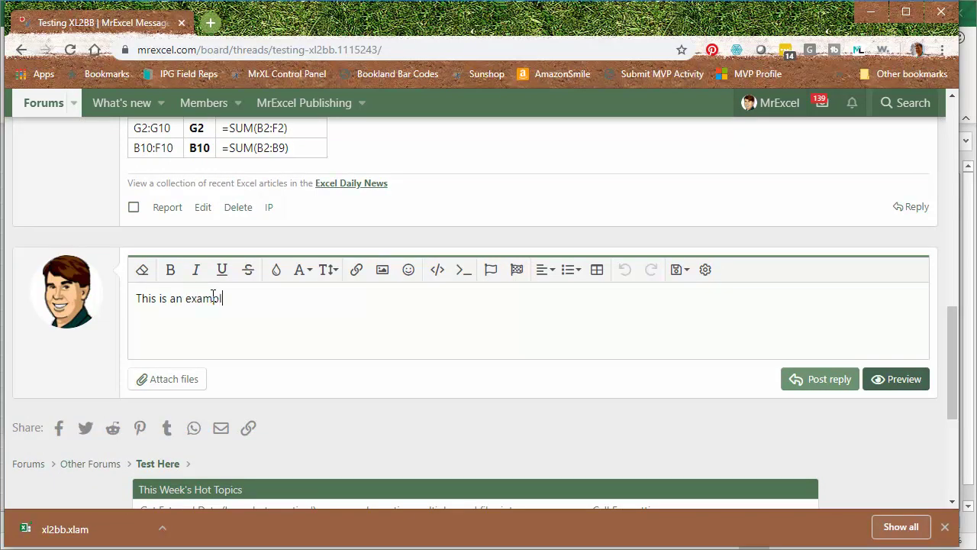
{"action": "type", "text": "e of a pasted picture, not us"}
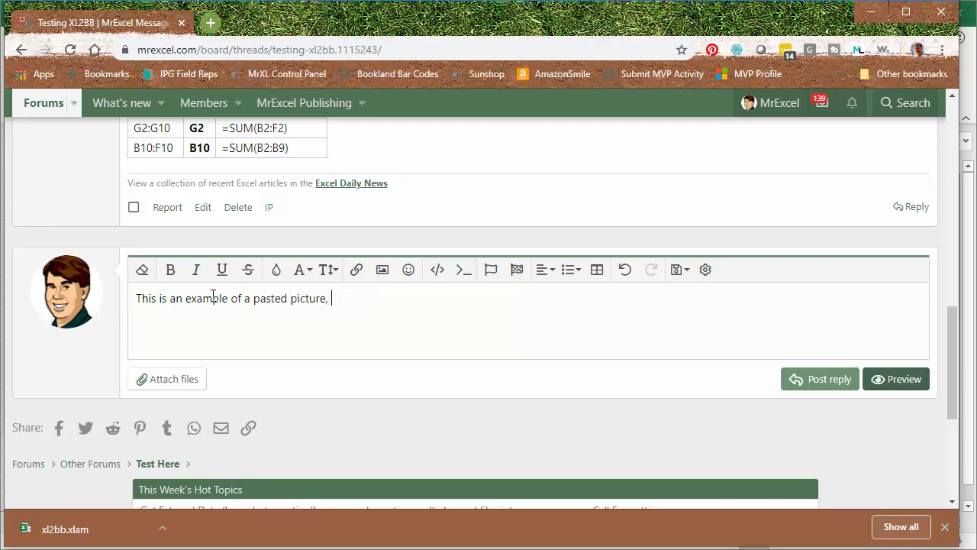
{"action": "key", "text": "BackSpace"}
{"action": "key", "text": "BackSpace"}
{"action": "type", "text": "created using XL2BB"}
{"action": "key", "text": "Return"}
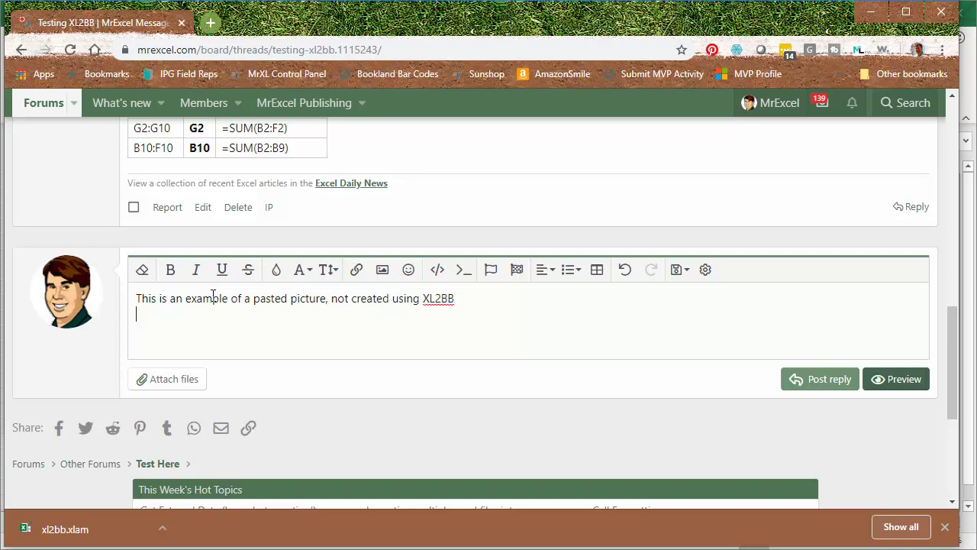
{"action": "key", "text": "ctrl+v"}
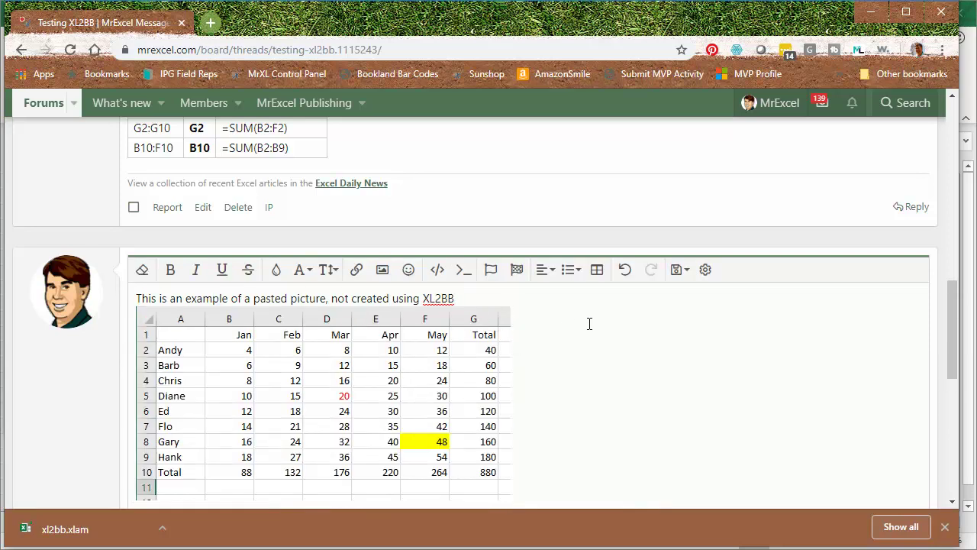
{"action": "scroll", "coordinate": [589, 323], "scroll_direction": "down", "scroll_amount": 3}
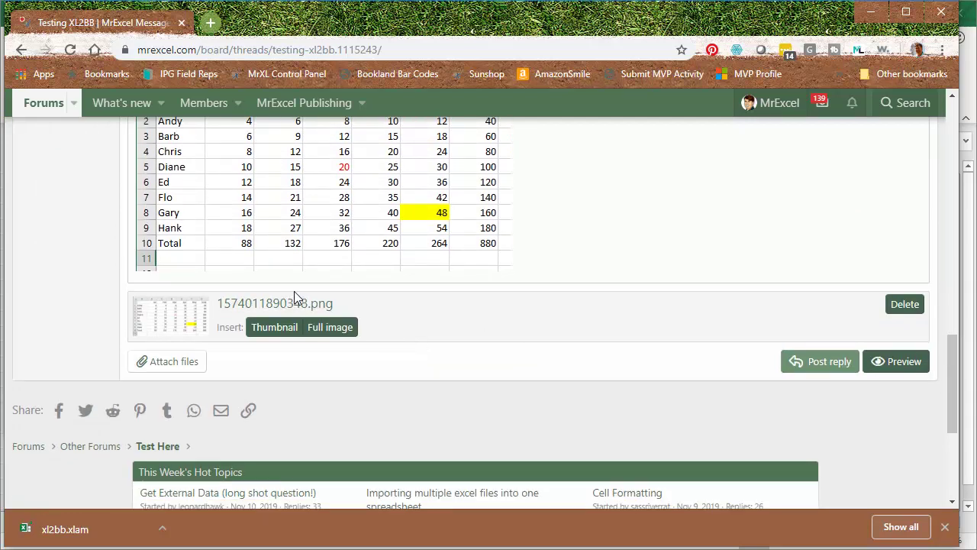
{"action": "left_click", "coordinate": [805, 359]}
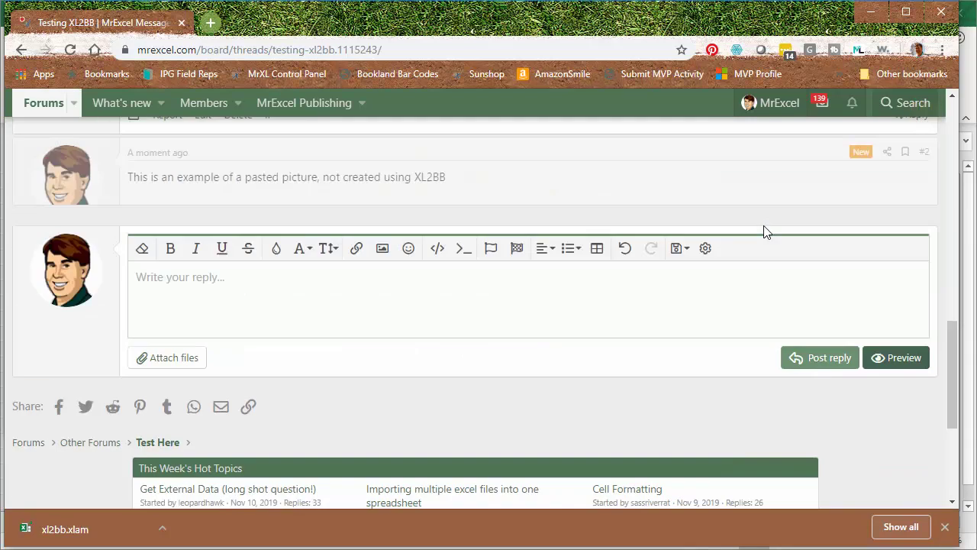
{"action": "scroll", "coordinate": [643, 297], "scroll_direction": "up", "scroll_amount": 1}
{"action": "scroll", "coordinate": [642, 300], "scroll_direction": "up", "scroll_amount": 2}
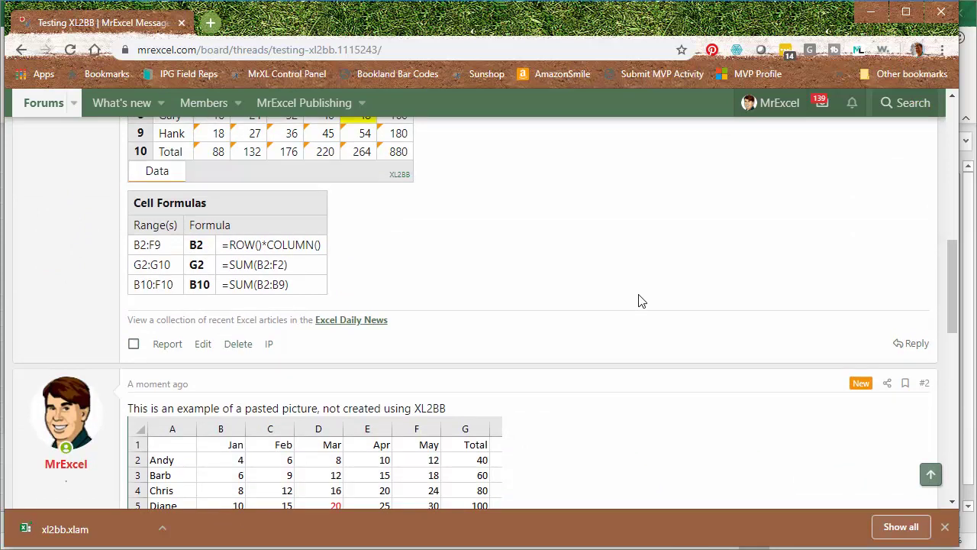
{"action": "scroll", "coordinate": [641, 300], "scroll_direction": "up", "scroll_amount": 3}
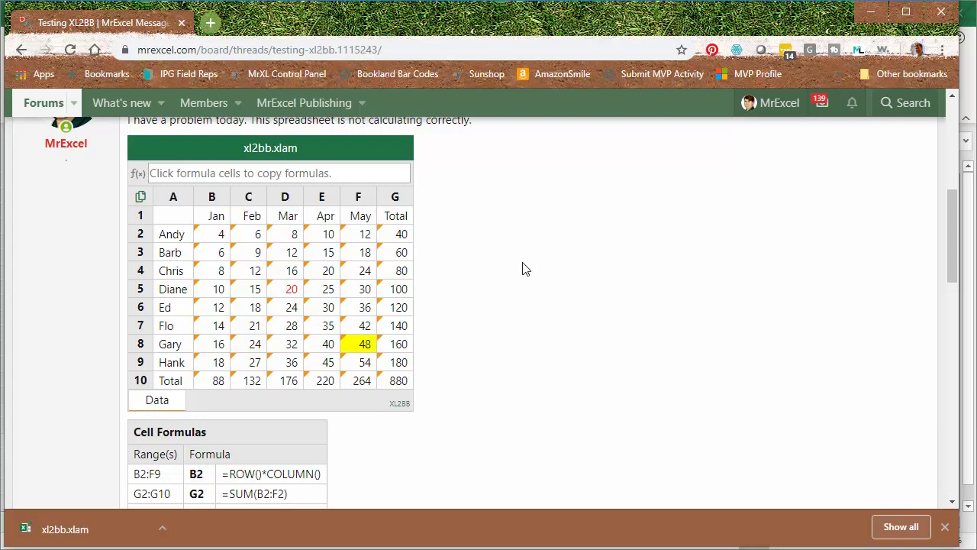
{"action": "scroll", "coordinate": [535, 264], "scroll_direction": "up", "scroll_amount": 4}
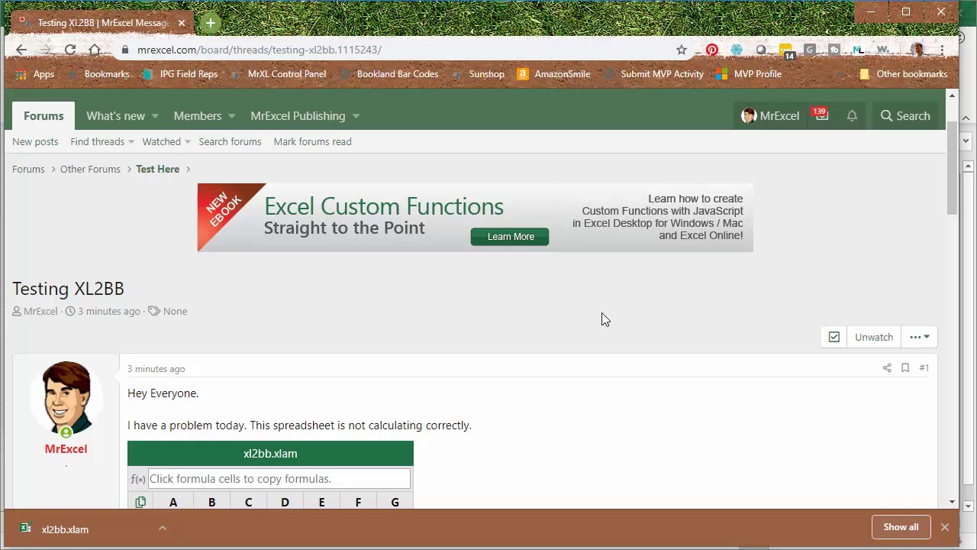
{"action": "scroll", "coordinate": [602, 313], "scroll_direction": "down", "scroll_amount": 1}
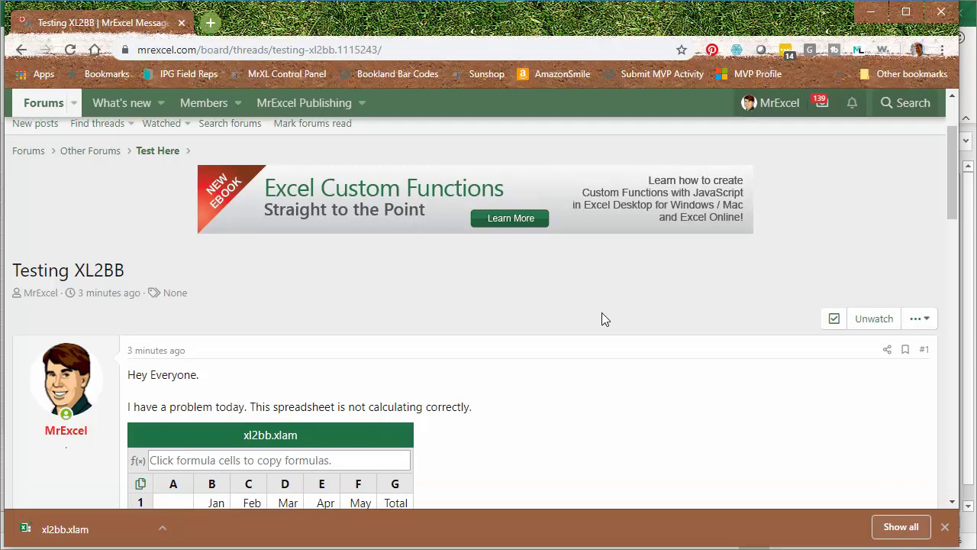